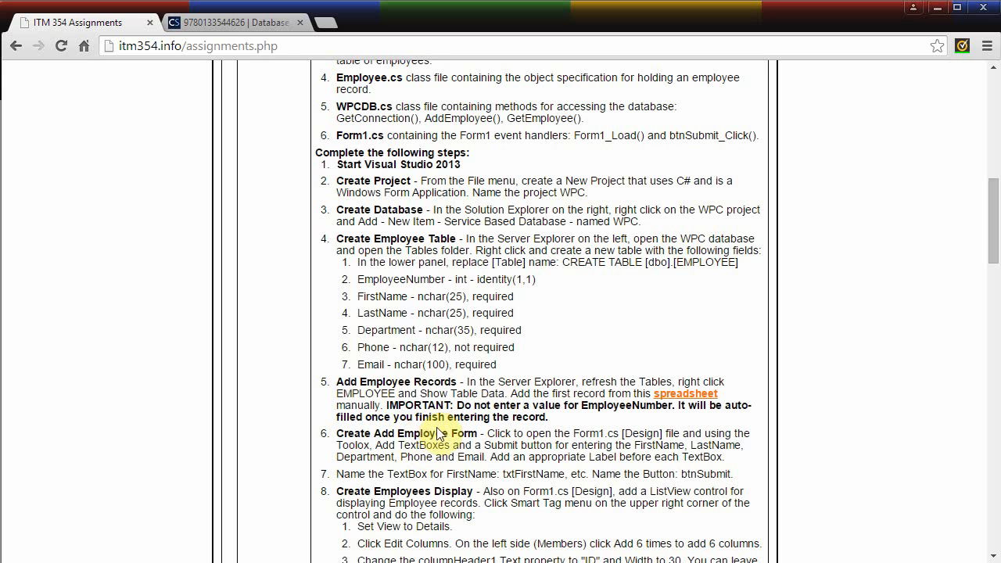
pyautogui.scroll(-1, 478, 428)
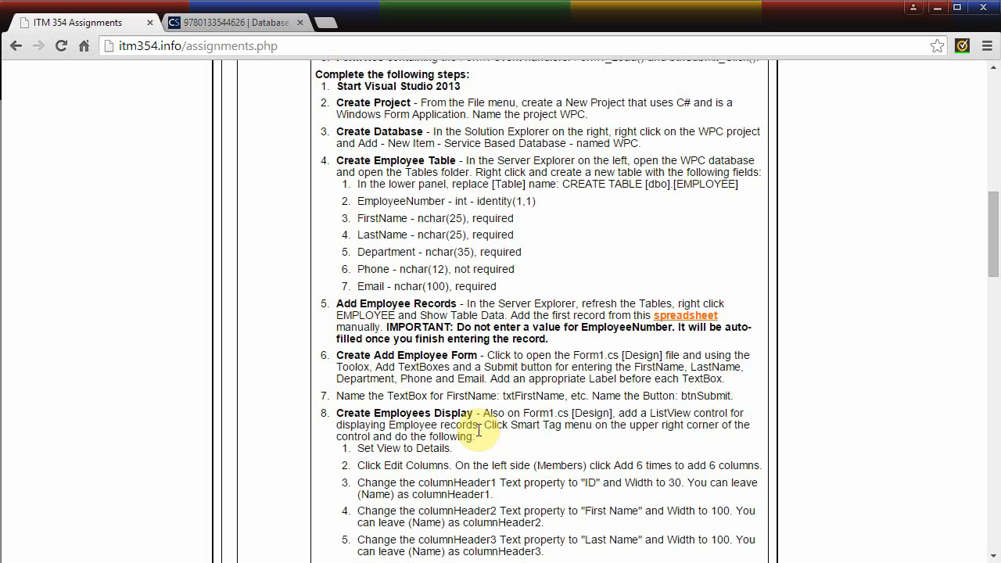
# Read the Create Add Employee Form step, then switch to the Visual Studio project
pyautogui.moveTo(335, 356); pyautogui.dragTo(438, 355)
pyautogui.click(539, 390)
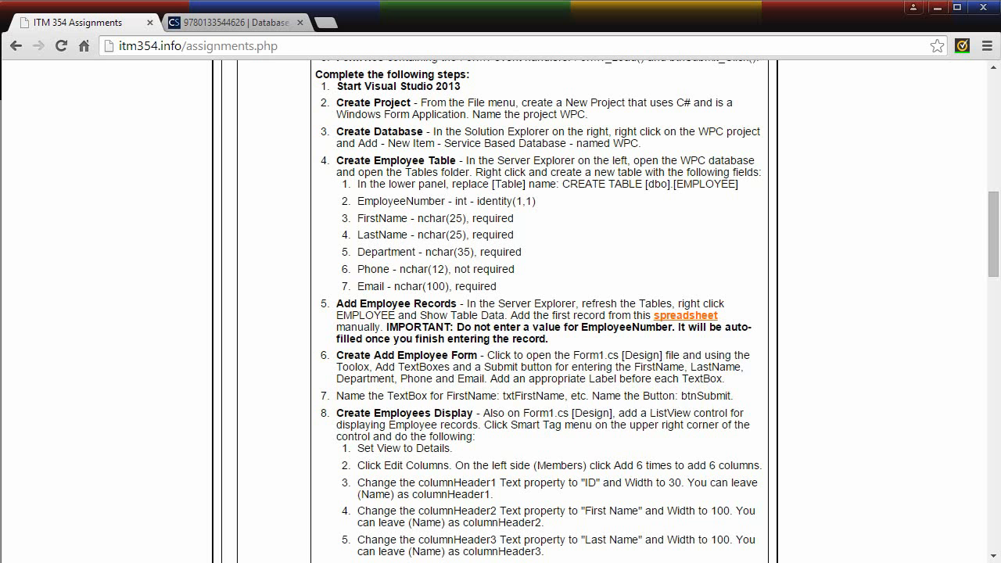
pyautogui.hotkey('alt', 'Tab')
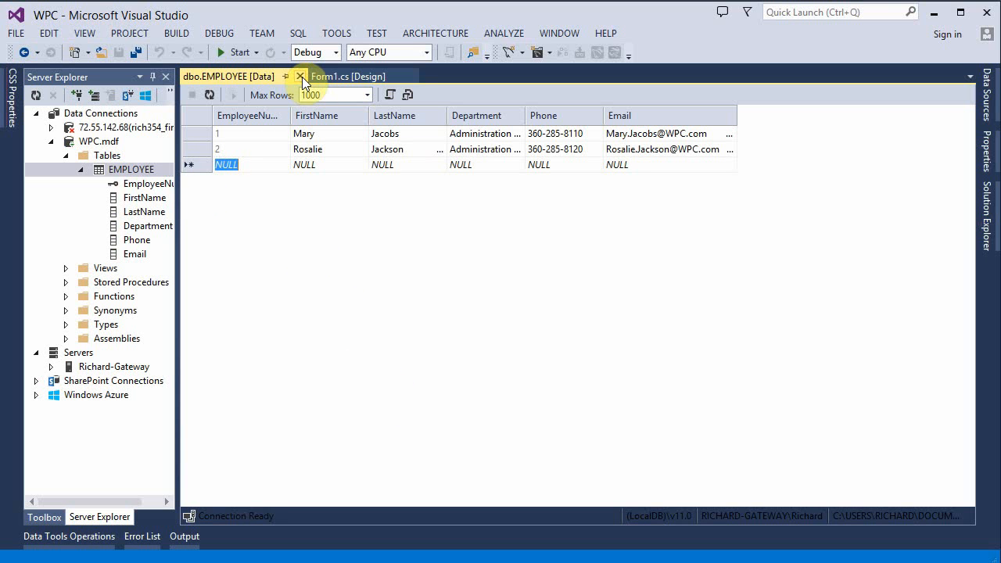
# Close the EMPLOYEE data tab, hide Server Explorer, and widen Form1 to about 719 by 300
pyautogui.click(302, 76)
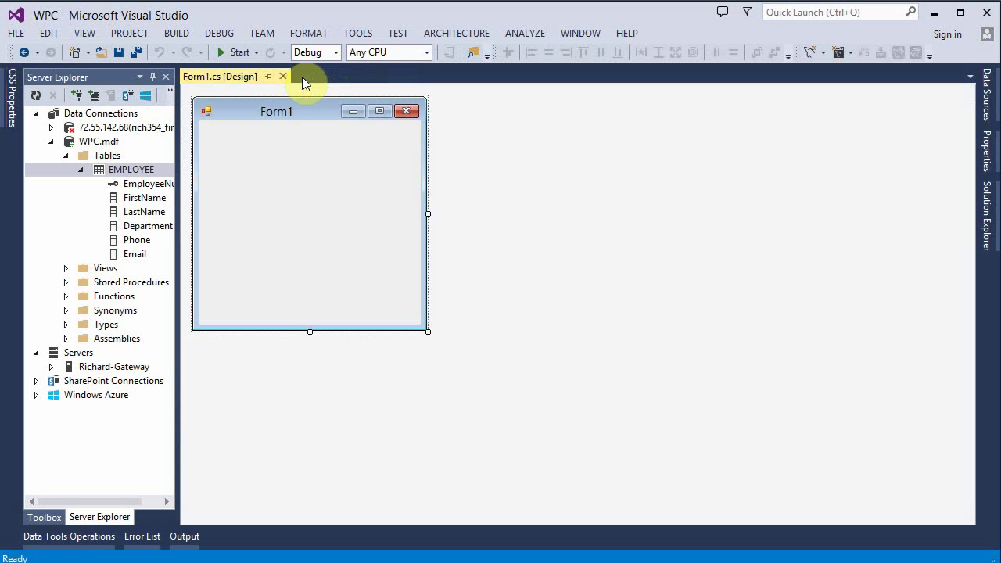
pyautogui.click(154, 77)
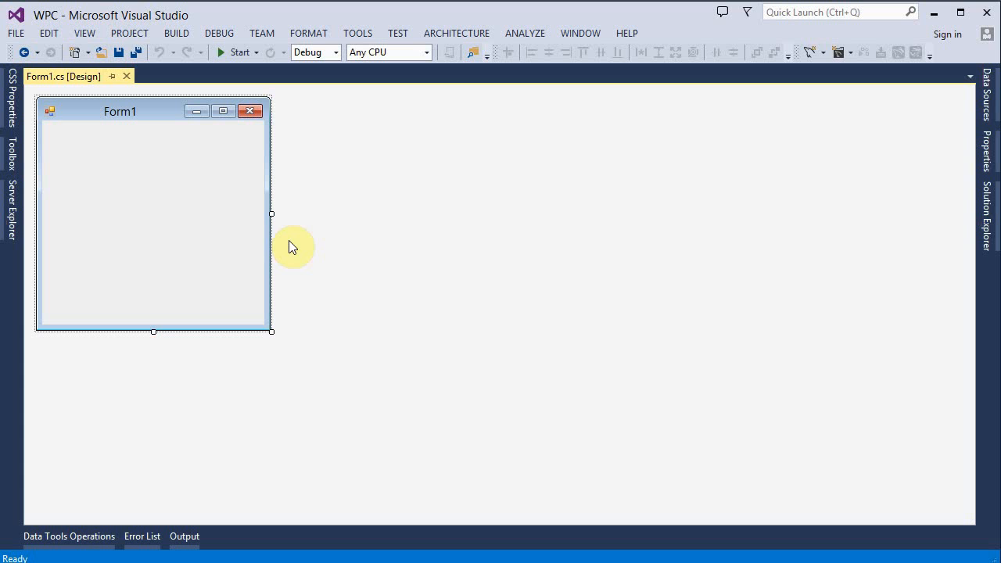
pyautogui.moveTo(273, 214); pyautogui.dragTo(600, 224)
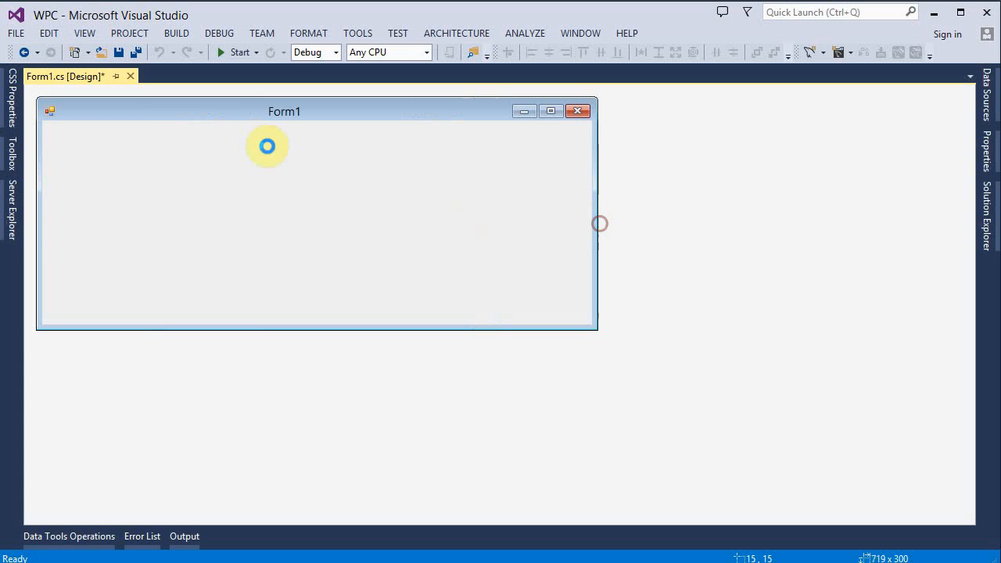
# Pin the Toolbox open and expand its Common Controls group
pyautogui.click(11, 157)
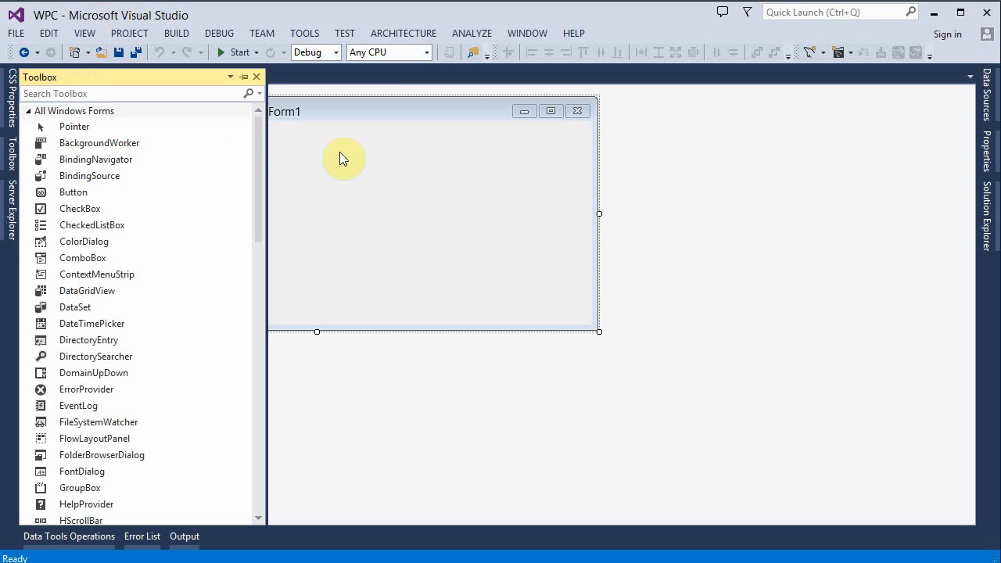
pyautogui.click(244, 77)
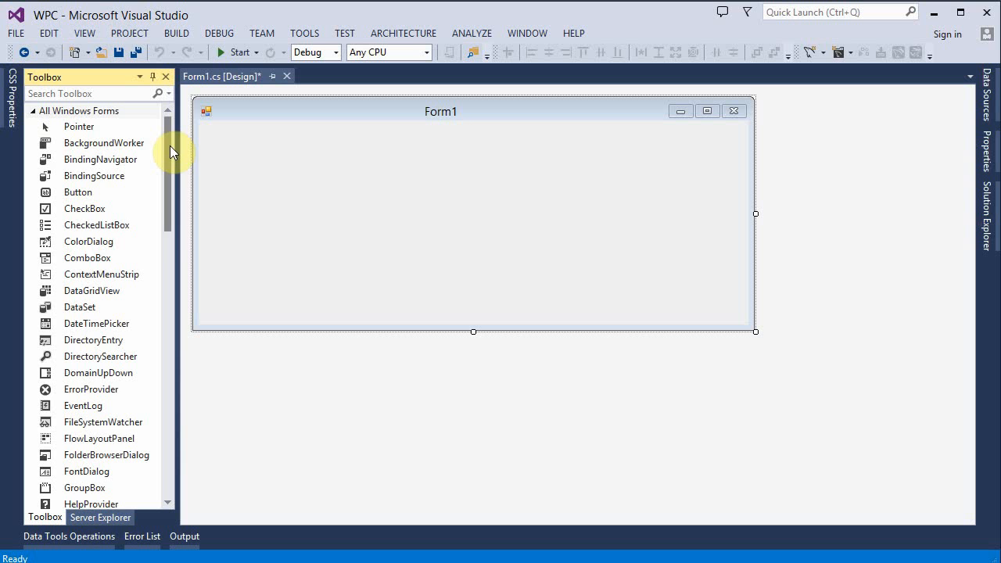
pyautogui.moveTo(170, 148); pyautogui.dragTo(166, 402)
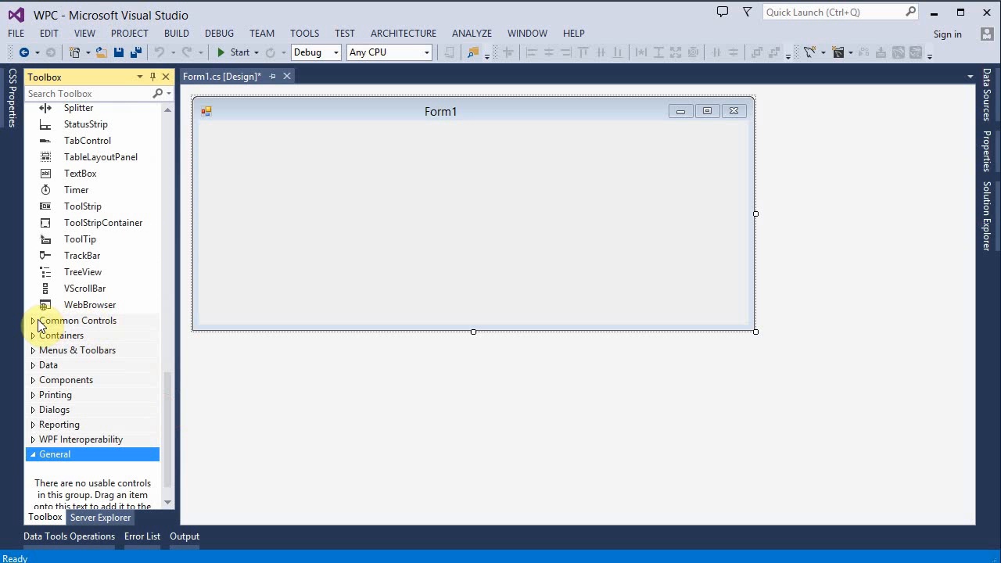
pyautogui.click(35, 321)
pyautogui.moveTo(168, 348); pyautogui.dragTo(168, 396)
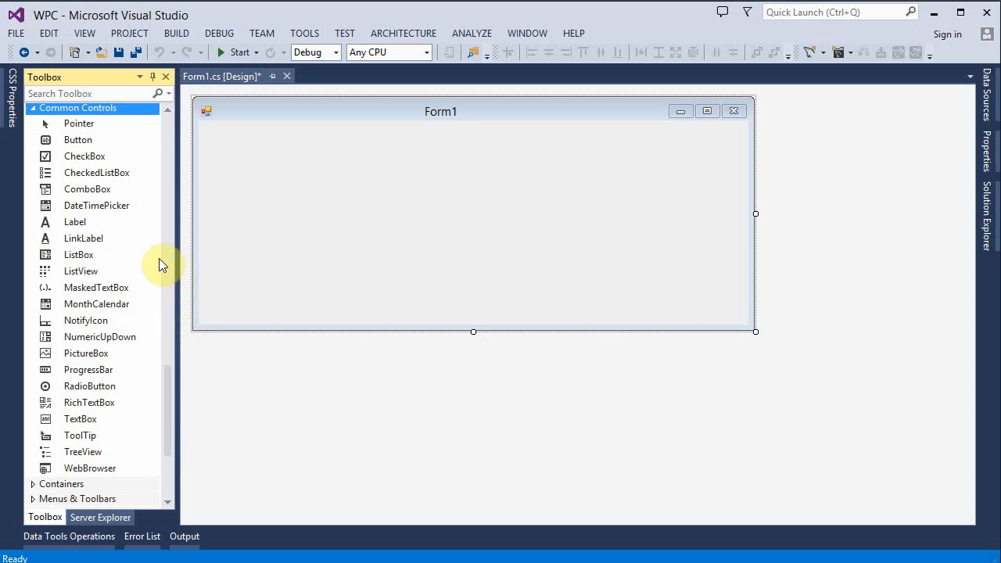
# Place a label near Form1's top-left and set its Text to First Name
pyautogui.click(79, 226)
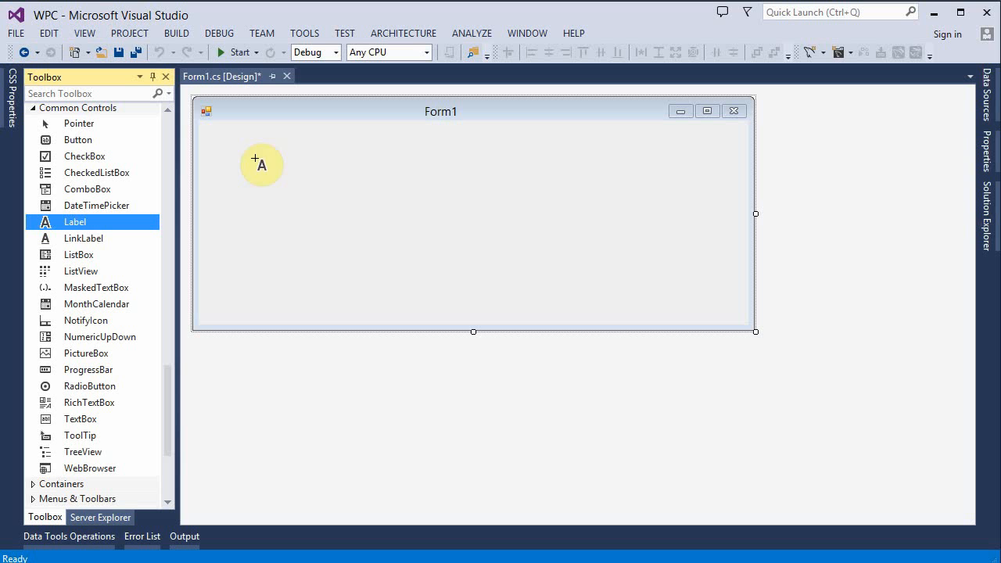
pyautogui.click(240, 144)
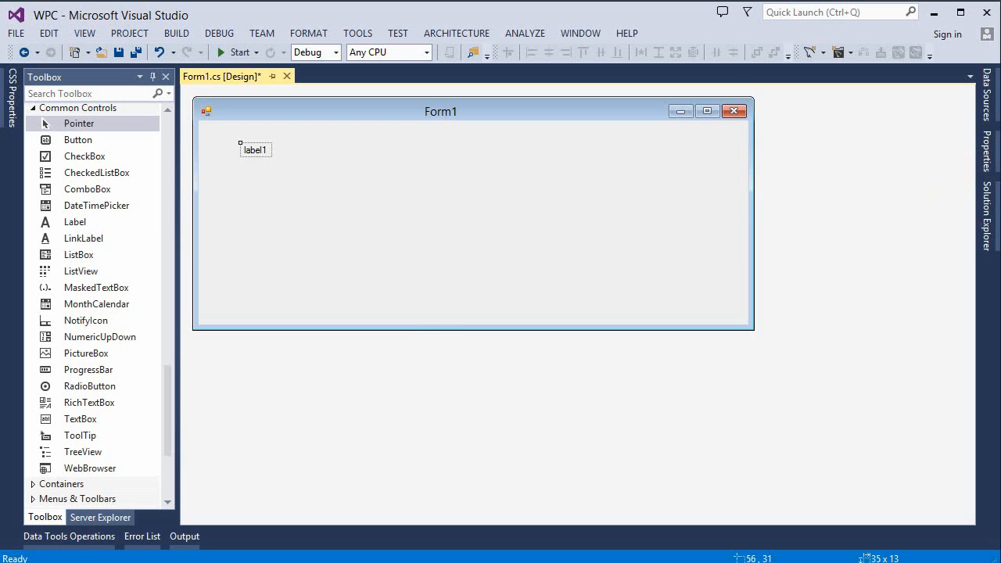
pyautogui.click(992, 160)
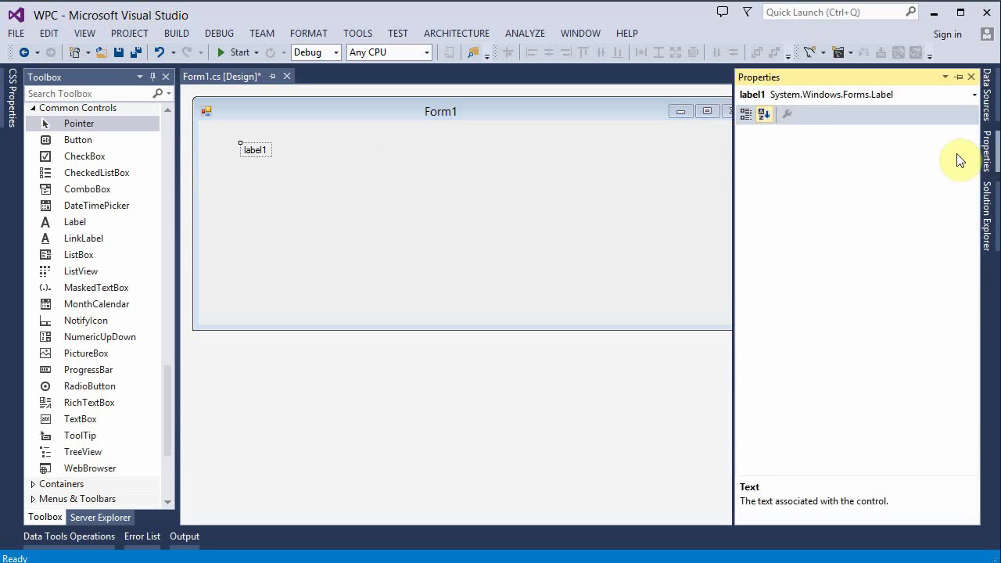
pyautogui.click(959, 77)
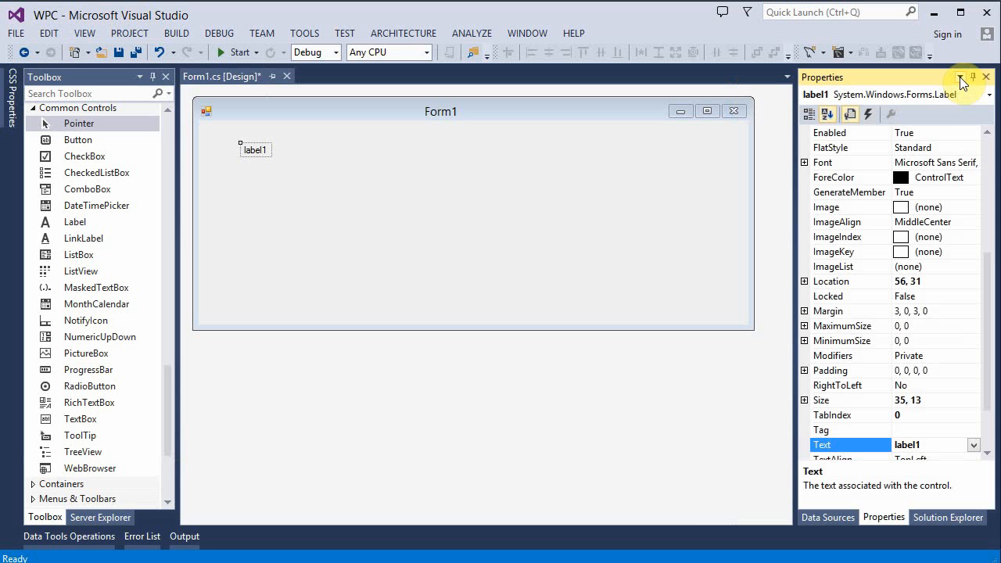
pyautogui.moveTo(937, 446); pyautogui.dragTo(880, 447)
pyautogui.write('First Name')
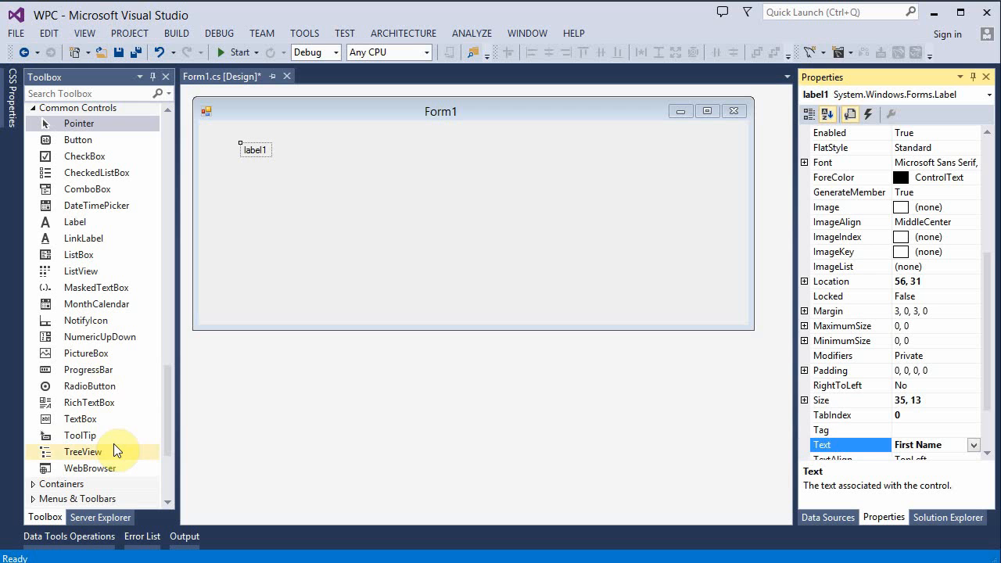
# Place a text box beside the First Name label and name it txtFirstName
pyautogui.click(80, 420)
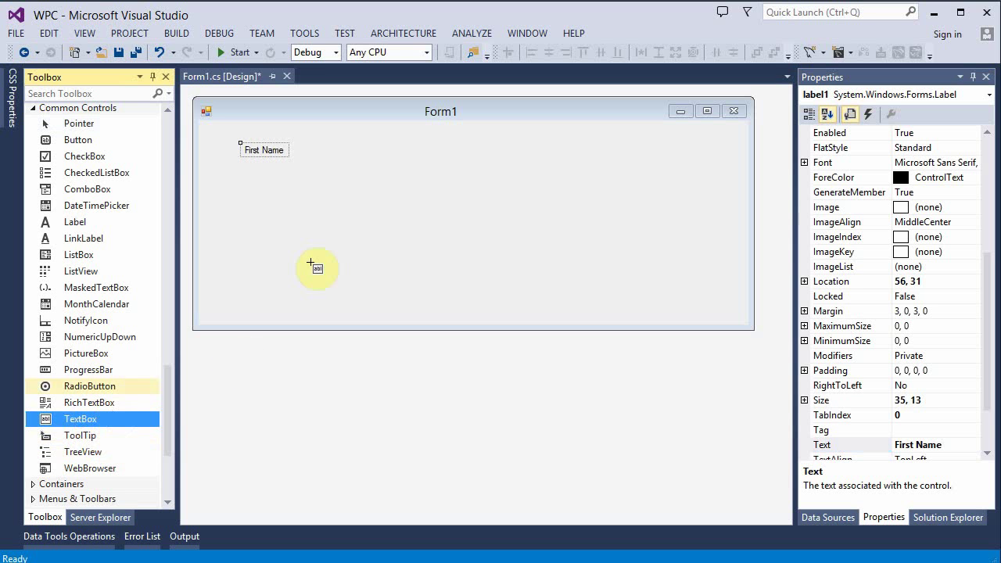
pyautogui.click(308, 144)
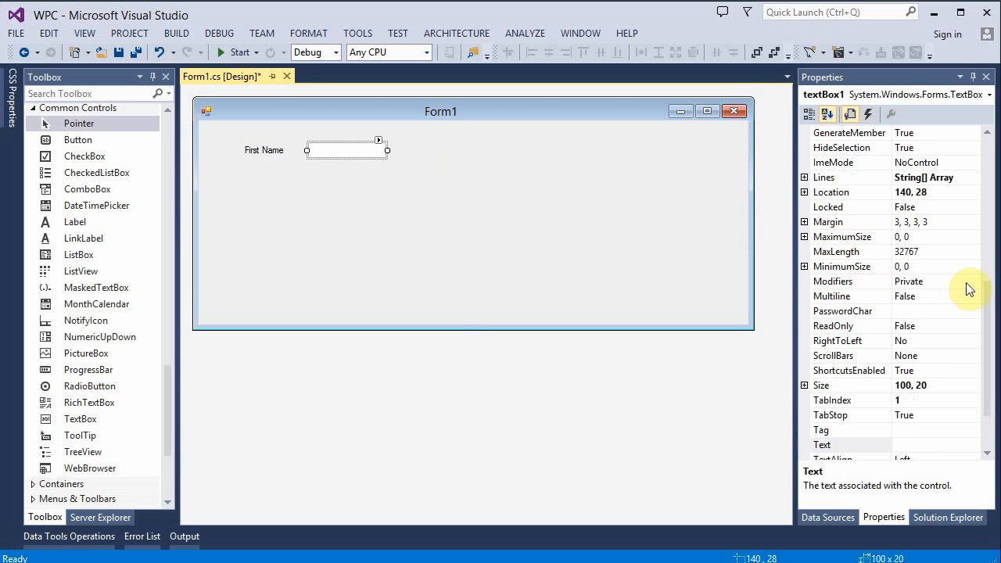
pyautogui.moveTo(989, 370); pyautogui.dragTo(982, 195)
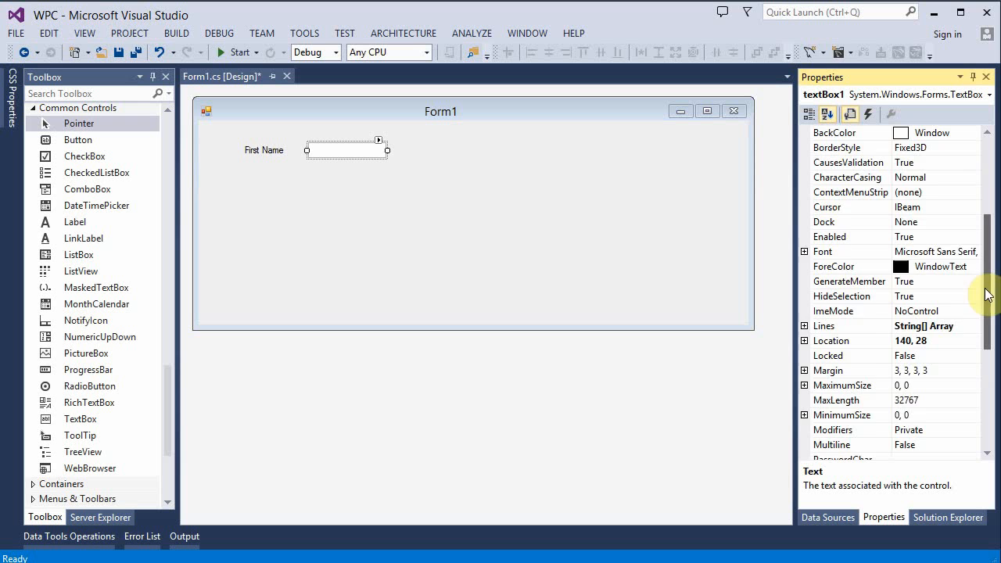
pyautogui.click(931, 162)
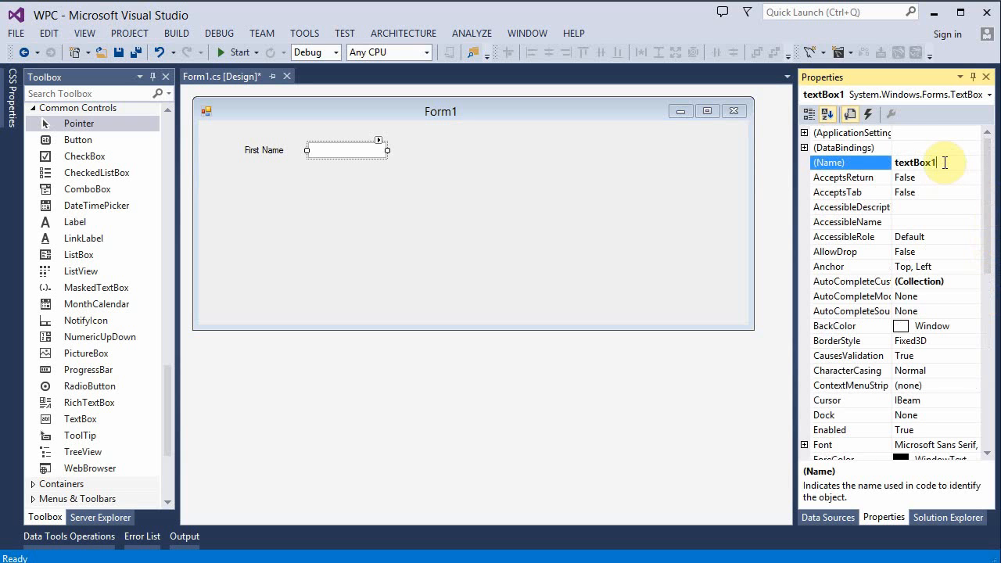
pyautogui.write('txtFirstName')
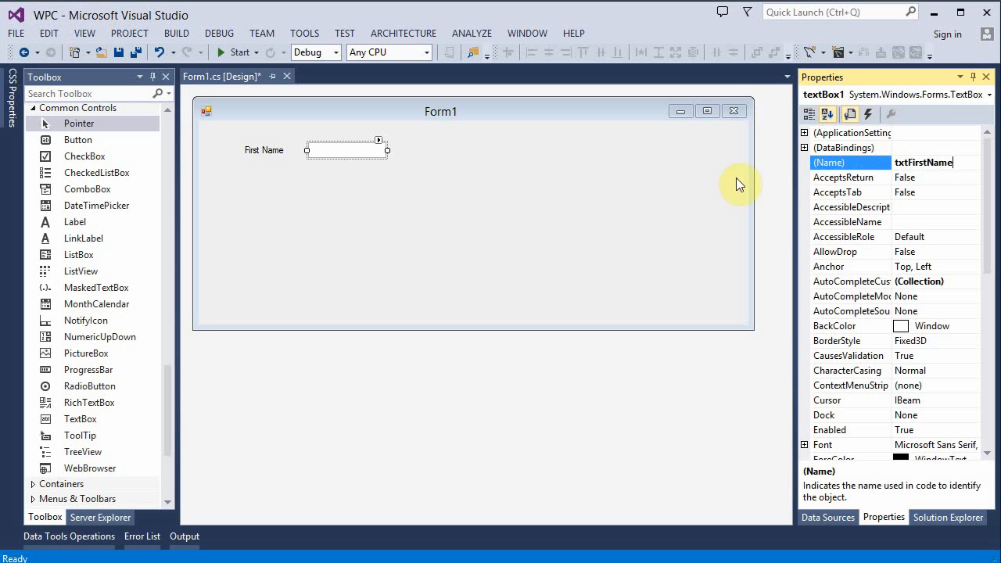
# Place a second label below First Name and set its Text to Last Name
pyautogui.click(77, 226)
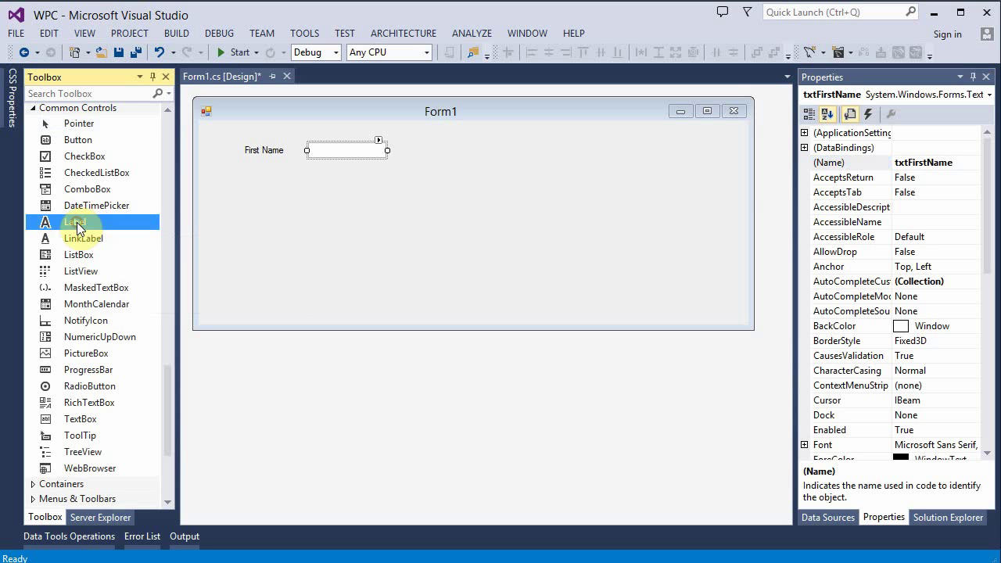
pyautogui.click(247, 172)
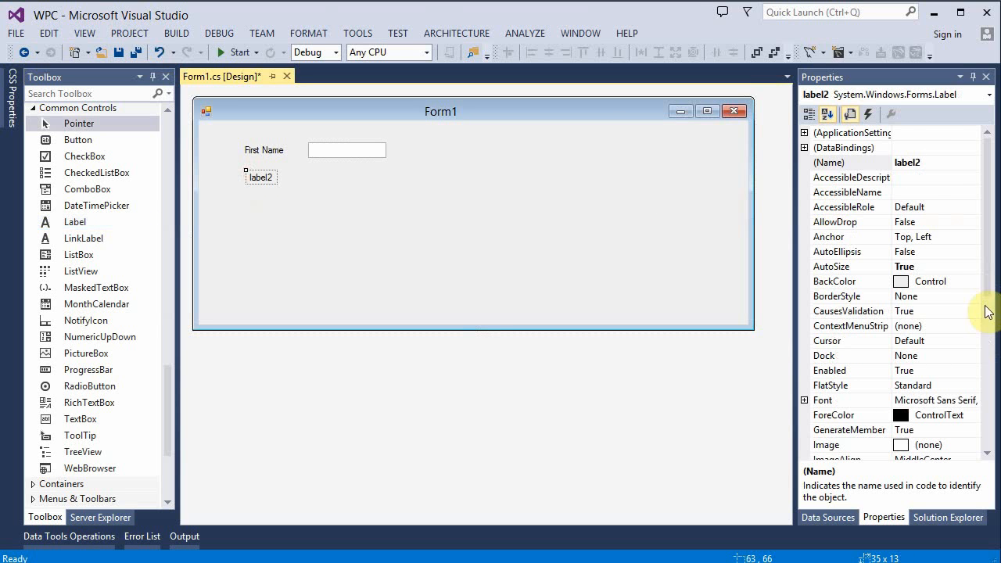
pyautogui.moveTo(990, 289); pyautogui.dragTo(988, 446)
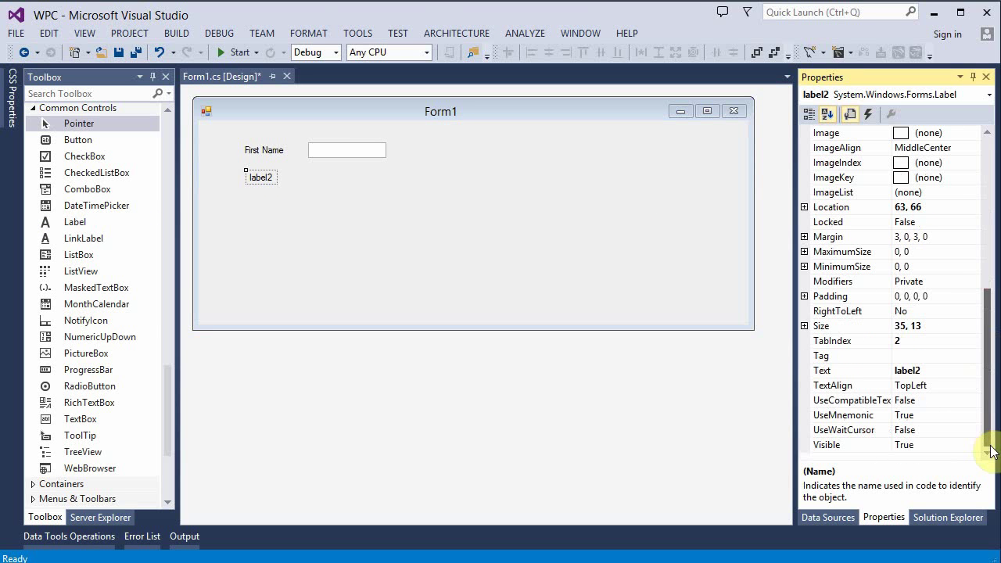
pyautogui.click(930, 372)
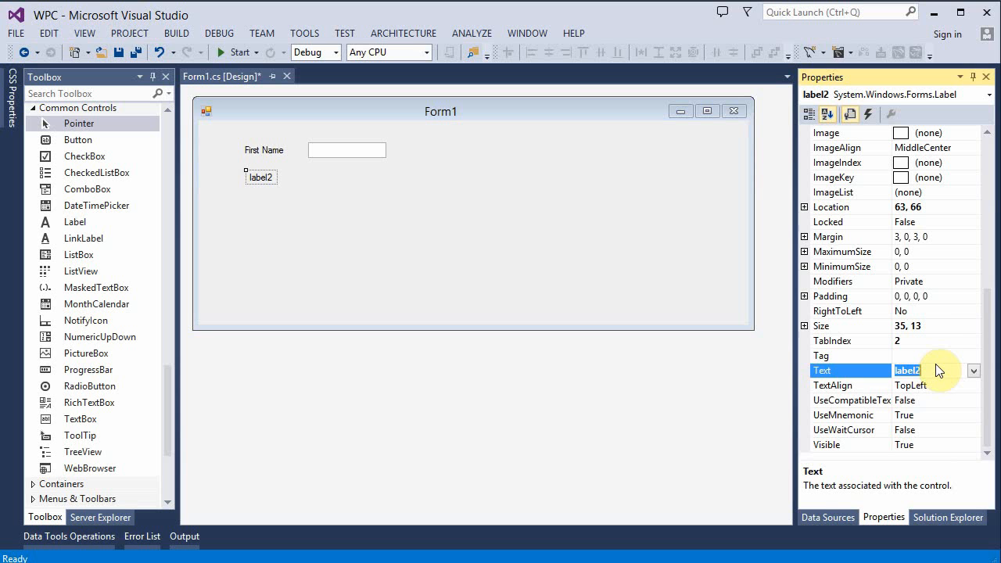
pyautogui.write('Last Name')
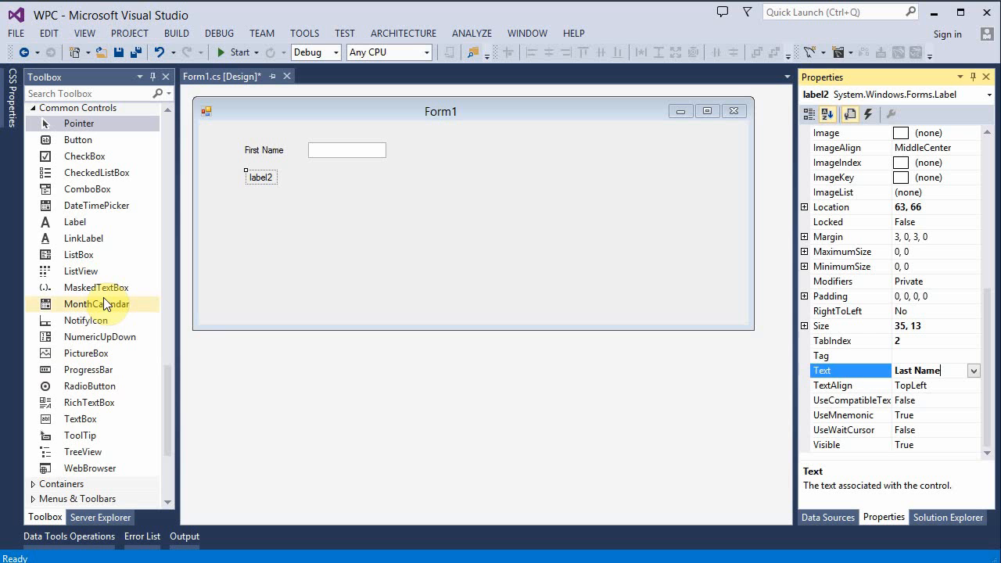
# Place a text box beside Last Name, name it txtLastName, and drop a third label below
pyautogui.click(81, 419)
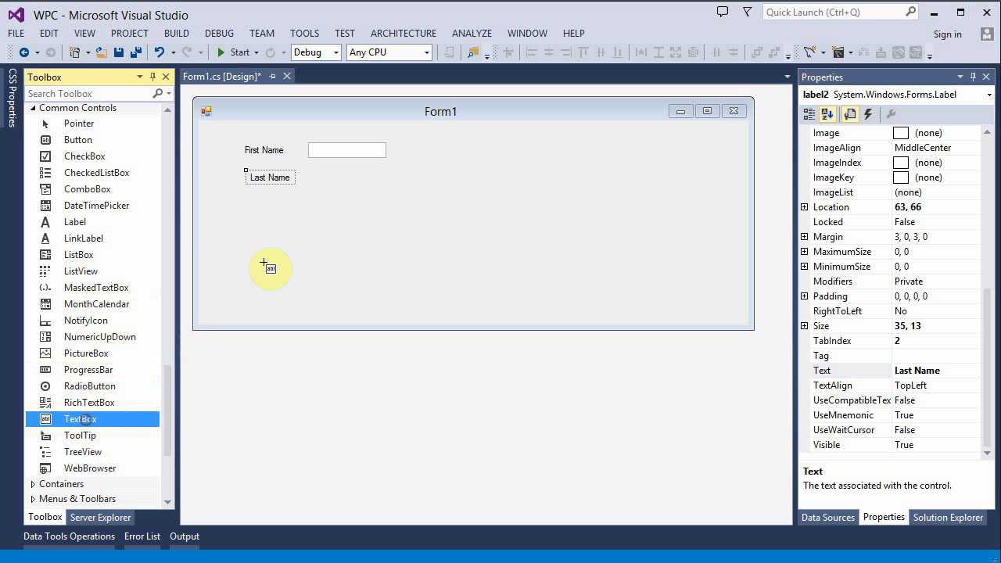
pyautogui.click(311, 171)
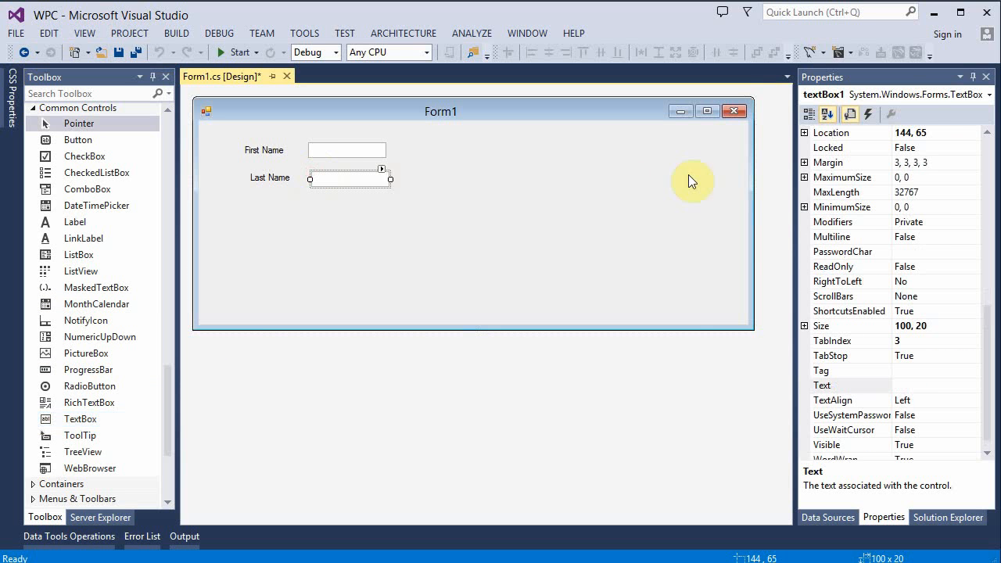
pyautogui.moveTo(988, 172); pyautogui.dragTo(988, 133)
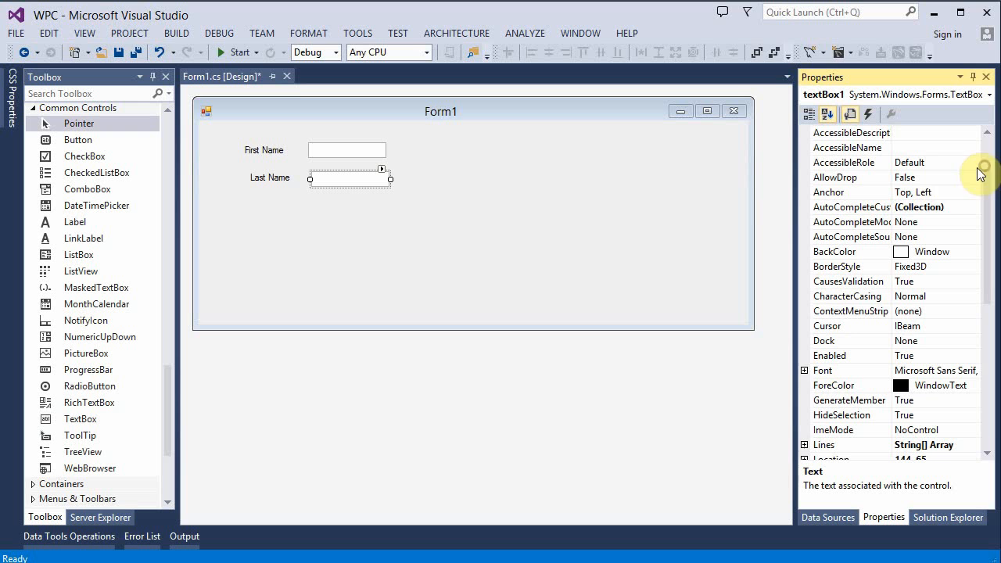
pyautogui.scroll(3, 947, 208)
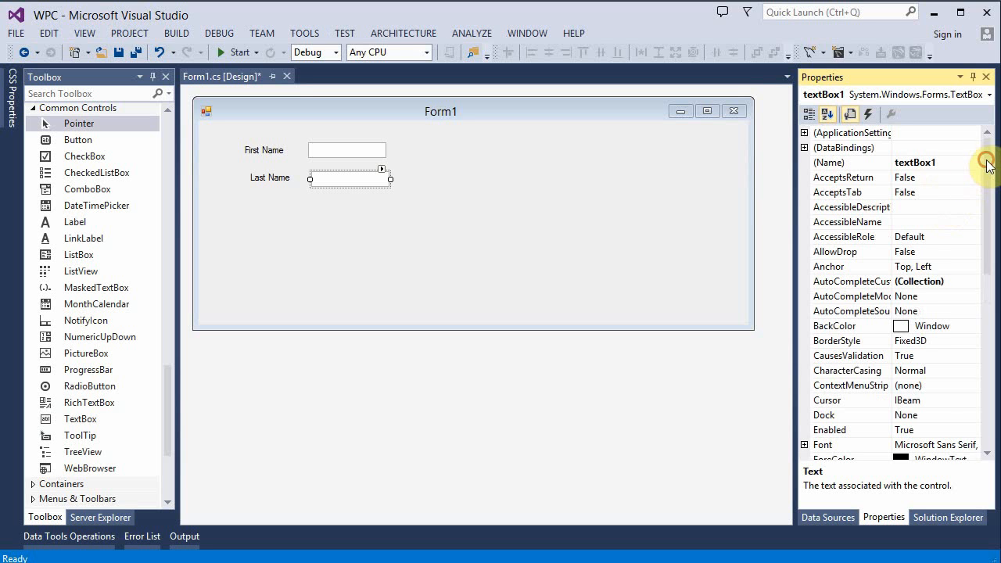
pyautogui.click(949, 163)
pyautogui.doubleClick(949, 163)
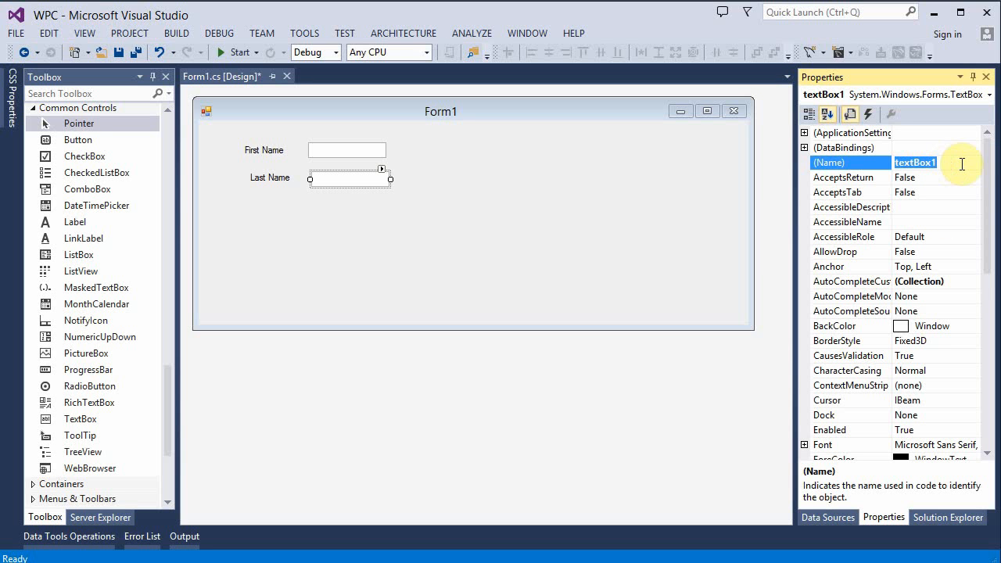
pyautogui.write('txtLastName')
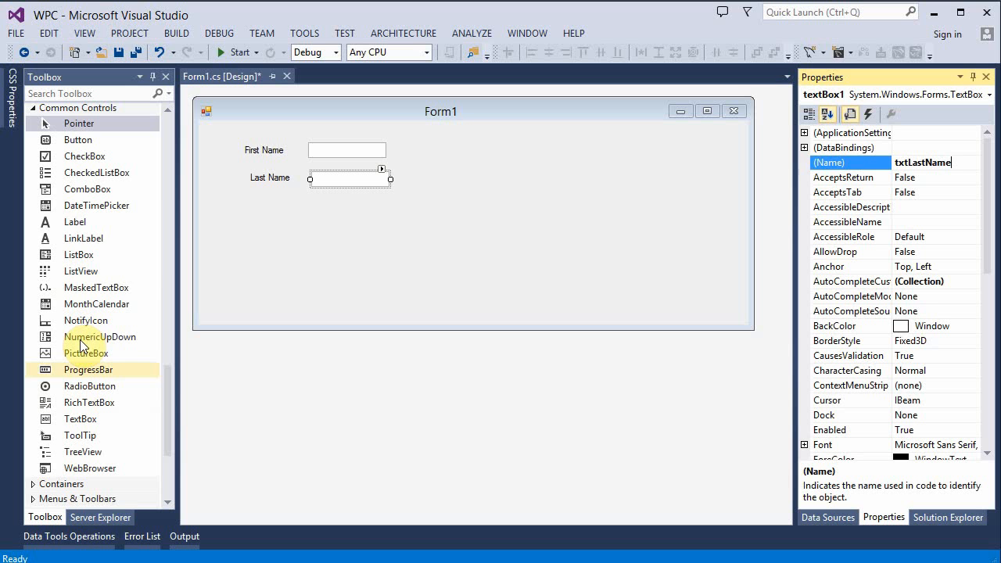
pyautogui.moveTo(75, 222); pyautogui.dragTo(249, 205)
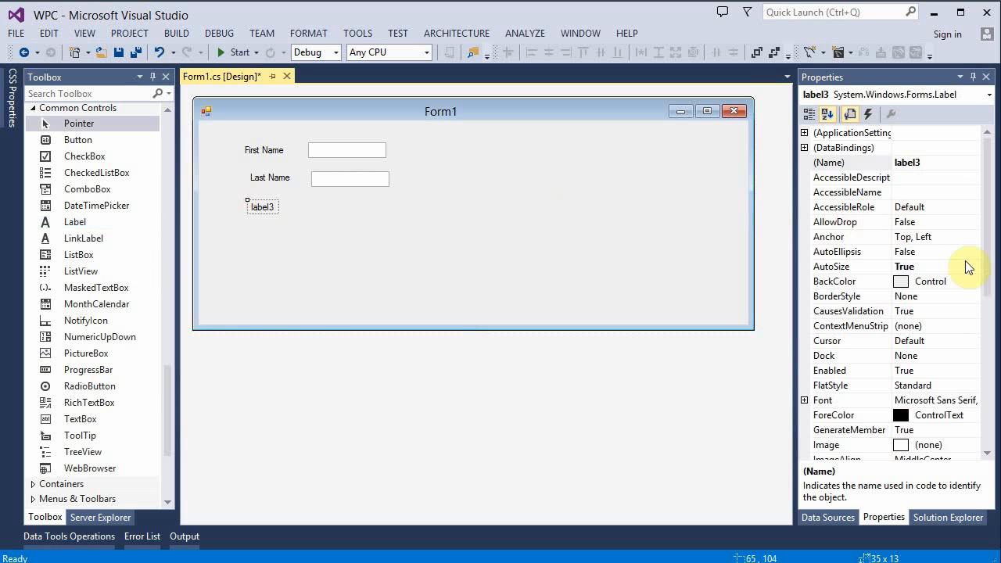
pyautogui.moveTo(986, 269); pyautogui.dragTo(987, 438)
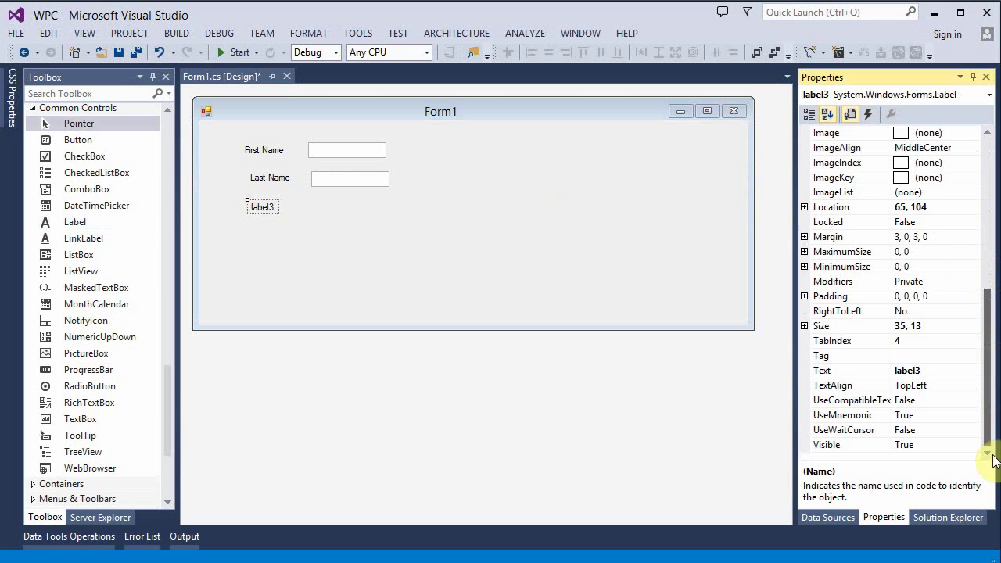
# Set the third label's Text to Department and add a text box named txtDepartment beside it
pyautogui.click(936, 369)
pyautogui.moveTo(936, 369); pyautogui.dragTo(899, 371)
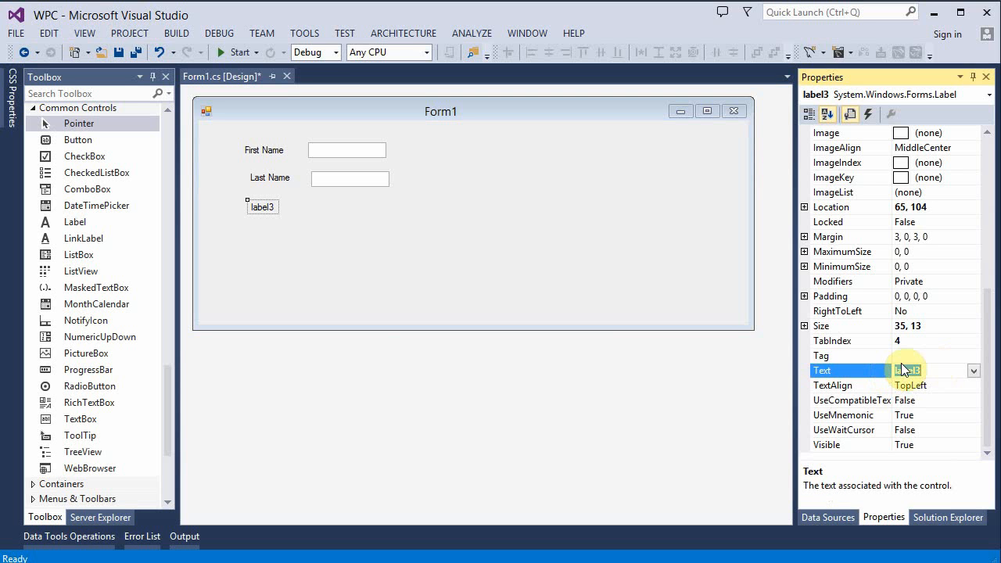
pyautogui.write('Department')
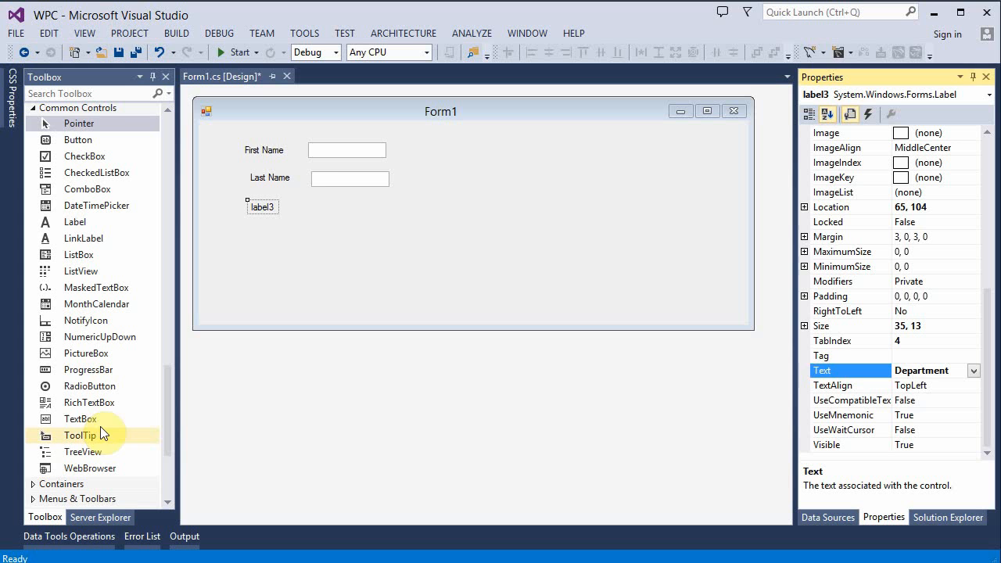
pyautogui.moveTo(80, 419)
pyautogui.mouseDown()
pyautogui.moveTo(333, 211)
pyautogui.moveTo(317, 205)
pyautogui.mouseUp()
pyautogui.moveTo(987, 259); pyautogui.dragTo(987, 125)
pyautogui.doubleClick(938, 162)
pyautogui.write('txtDepartment')
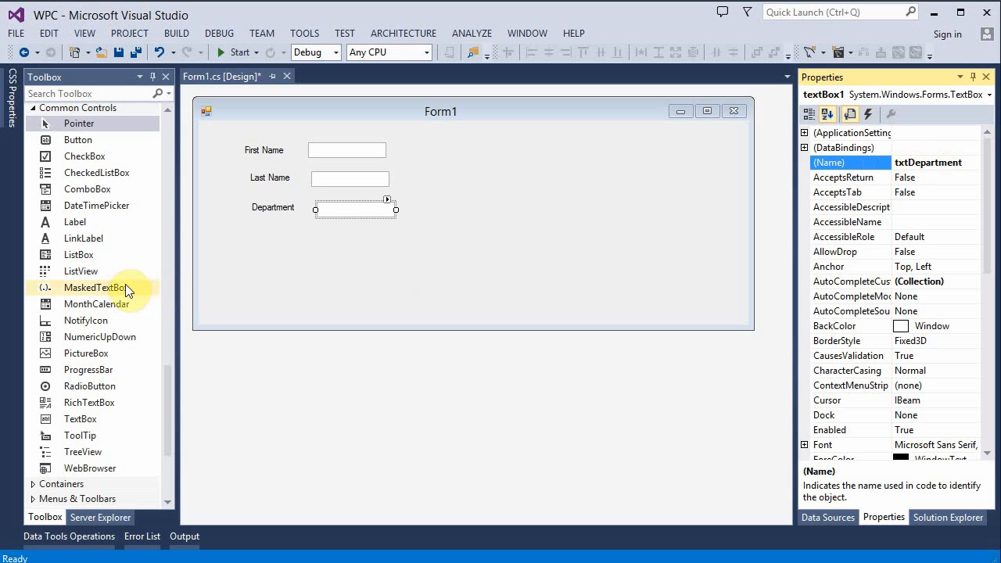
# Place a label below Department and set its Text to Phone
pyautogui.moveTo(76, 222); pyautogui.dragTo(256, 231)
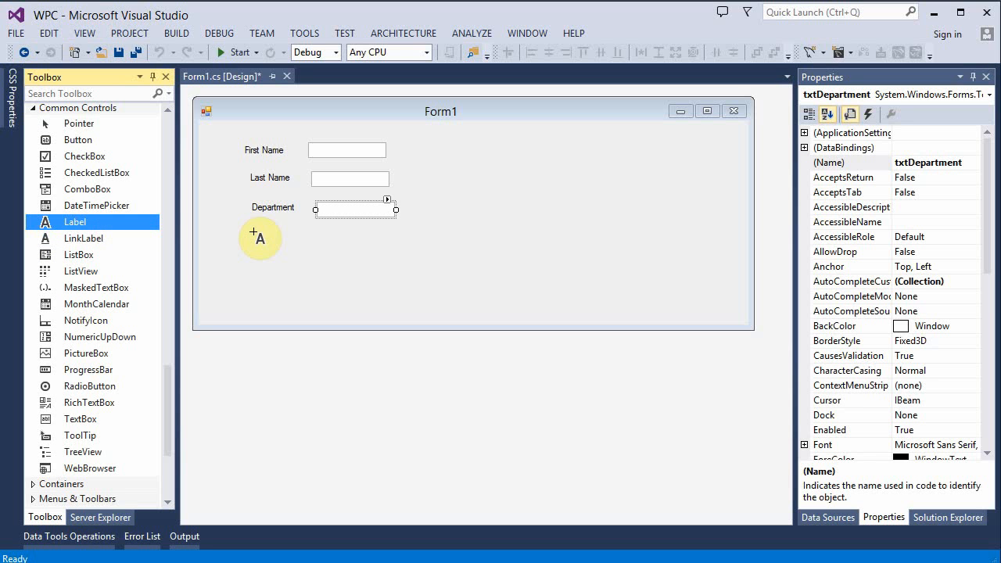
pyautogui.moveTo(254, 232); pyautogui.dragTo(254, 233)
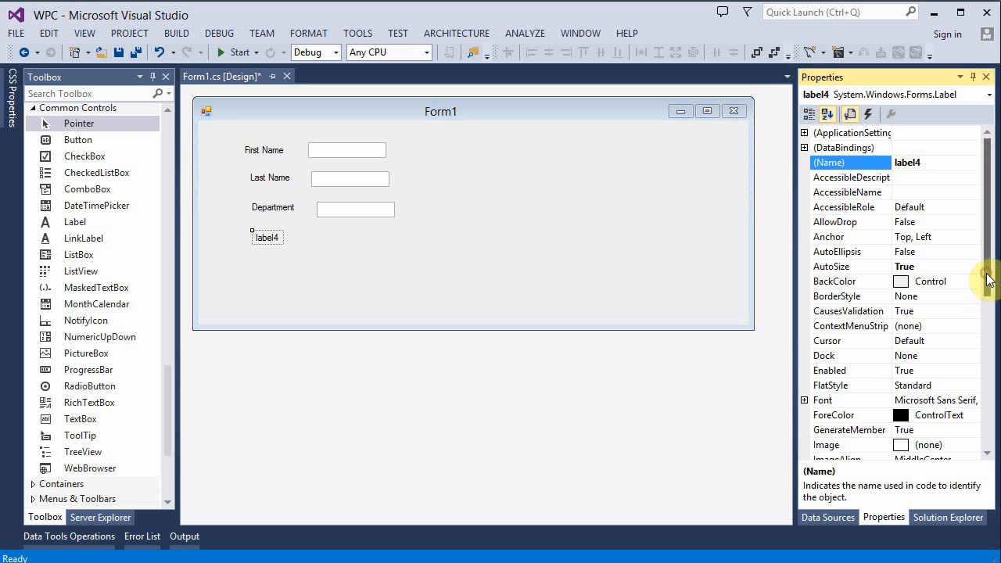
pyautogui.moveTo(987, 279); pyautogui.dragTo(991, 453)
pyautogui.click(945, 370)
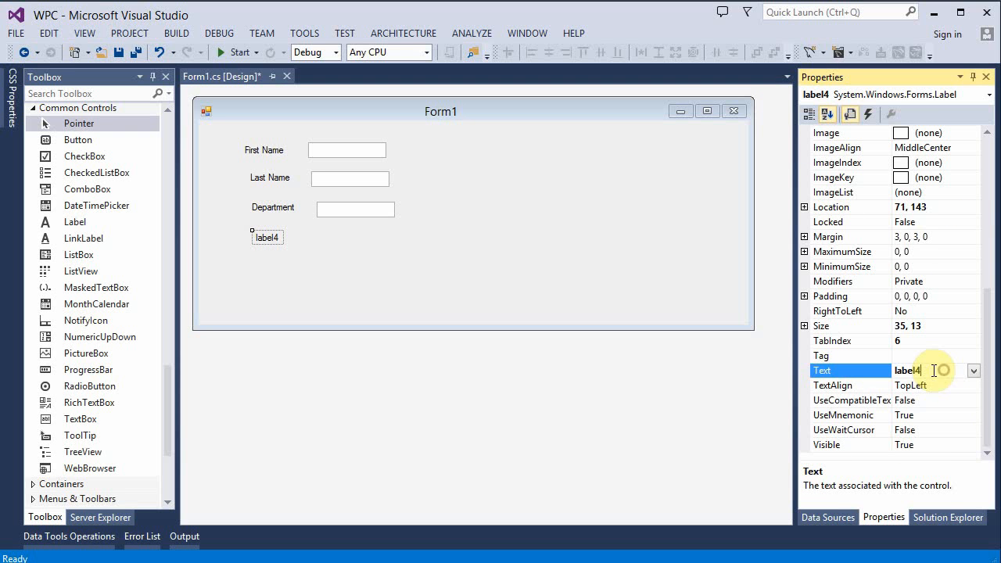
pyautogui.click(919, 356)
pyautogui.doubleClick(911, 370)
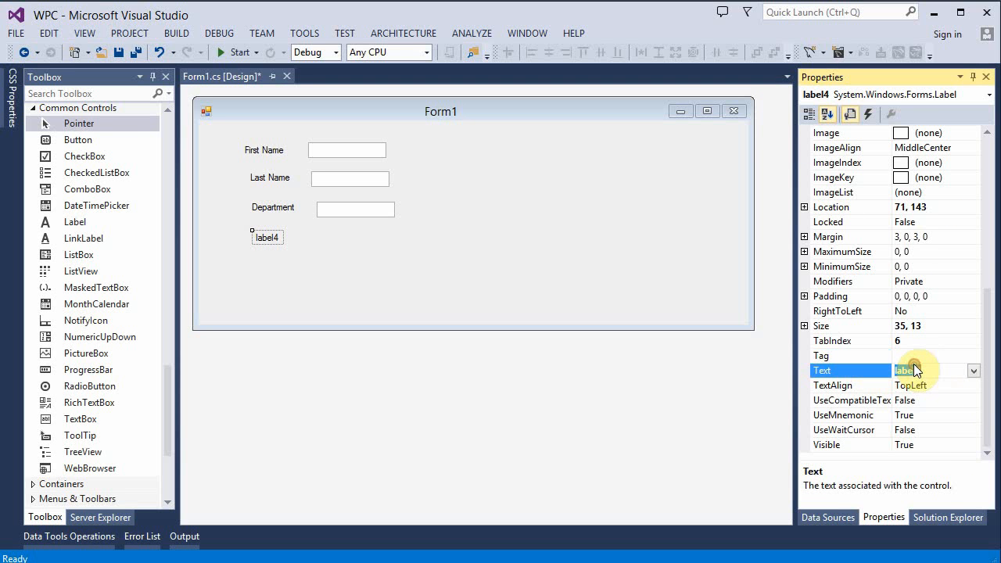
pyautogui.write('Phone')
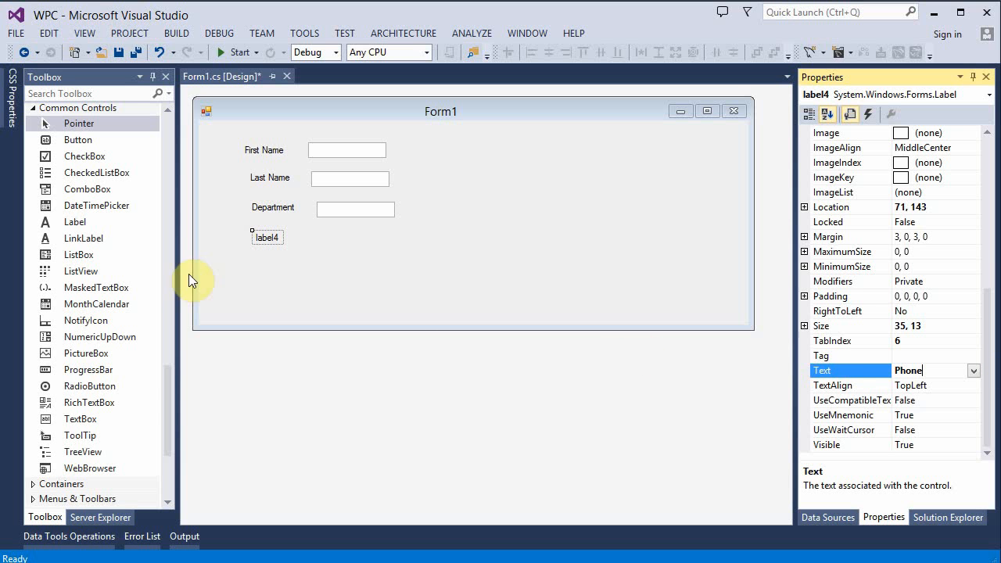
# Place a text box beside Phone and name it txtPhone
pyautogui.click(80, 419)
pyautogui.click(329, 232)
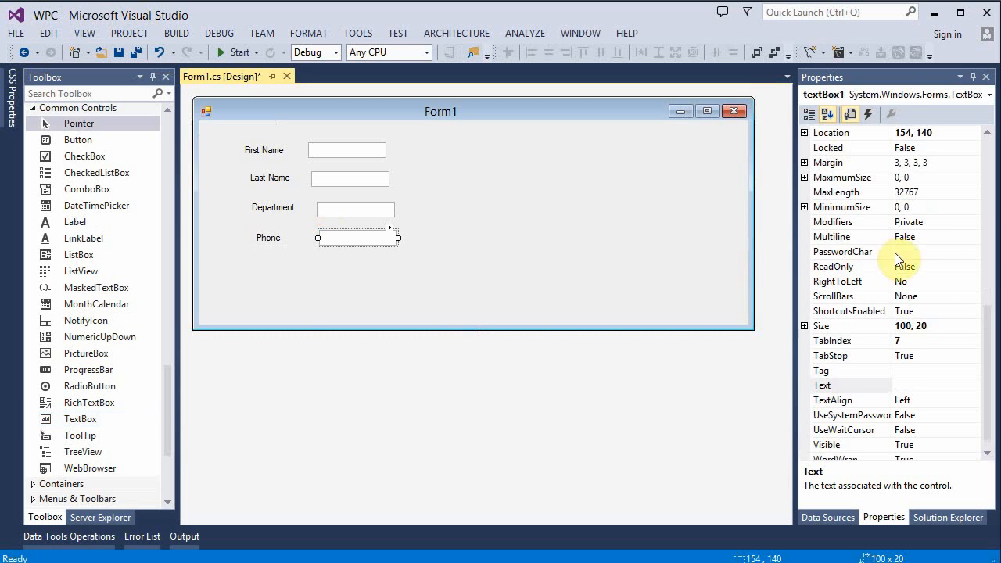
pyautogui.moveTo(990, 313); pyautogui.dragTo(990, 151)
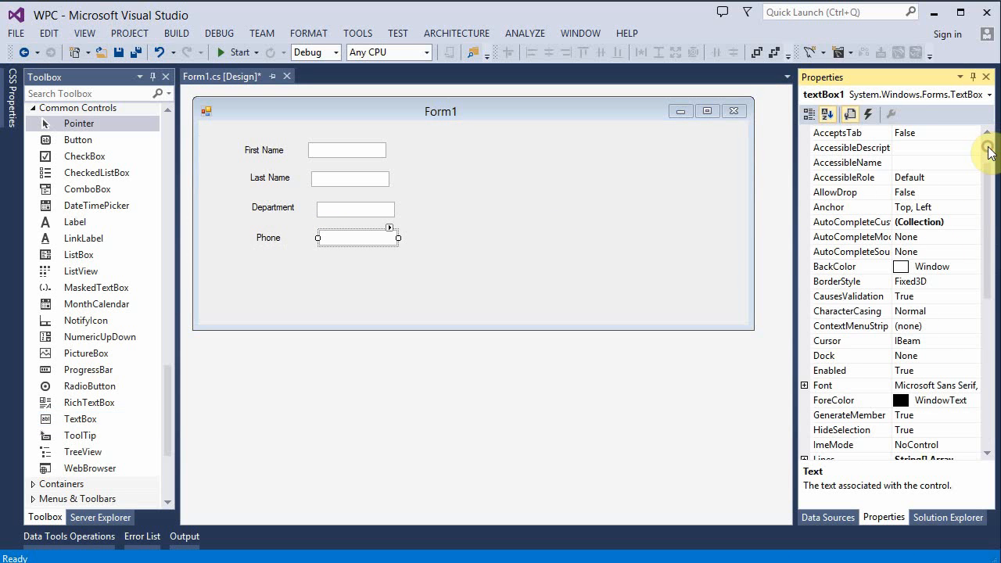
pyautogui.scroll(2, 989, 151)
pyautogui.click(945, 163)
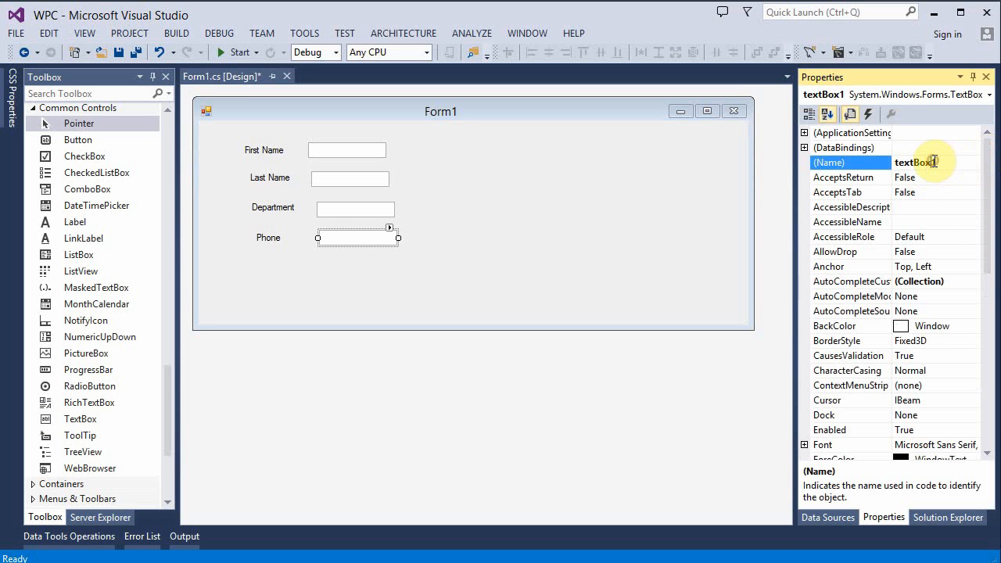
pyautogui.doubleClick(945, 162)
pyautogui.write('t')
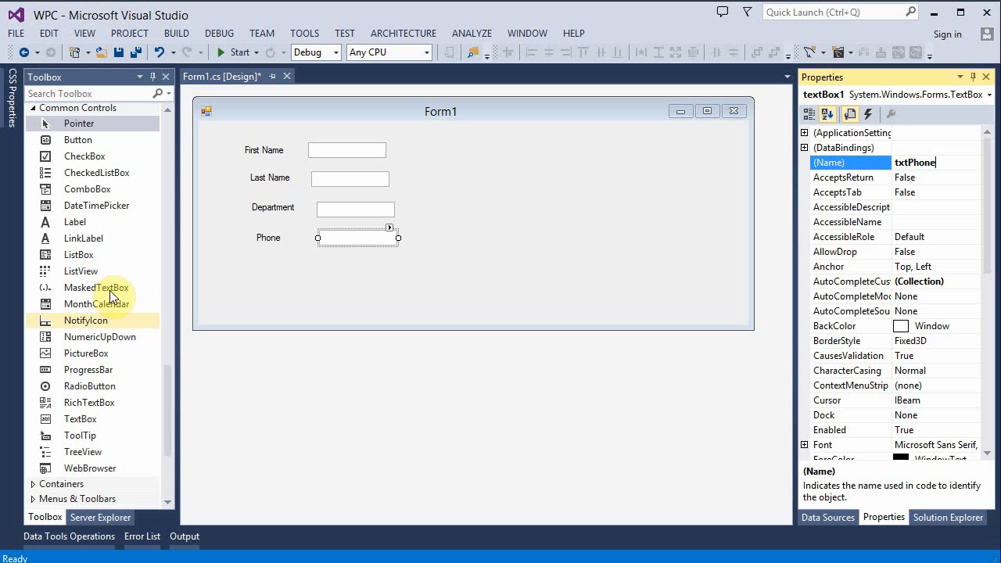
# Place a label below Phone, set its Text to Email, and leave its Width unchanged
pyautogui.click(70, 222)
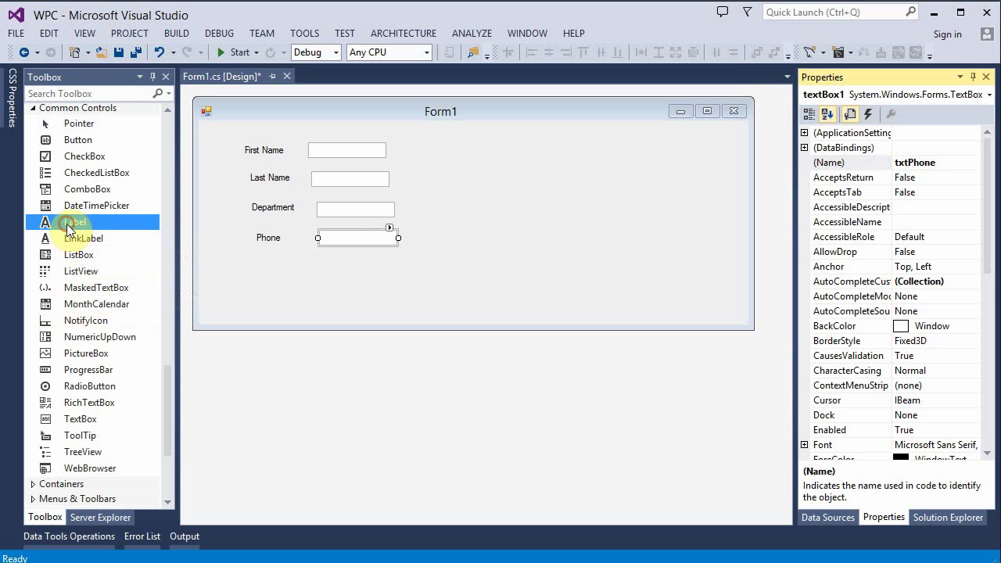
pyautogui.click(254, 266)
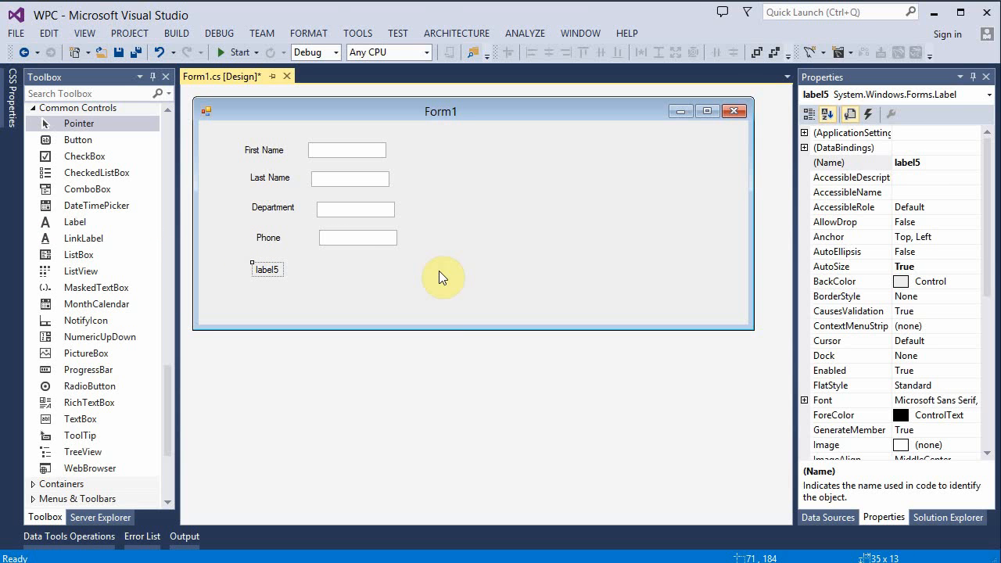
pyautogui.moveTo(987, 157); pyautogui.dragTo(987, 442)
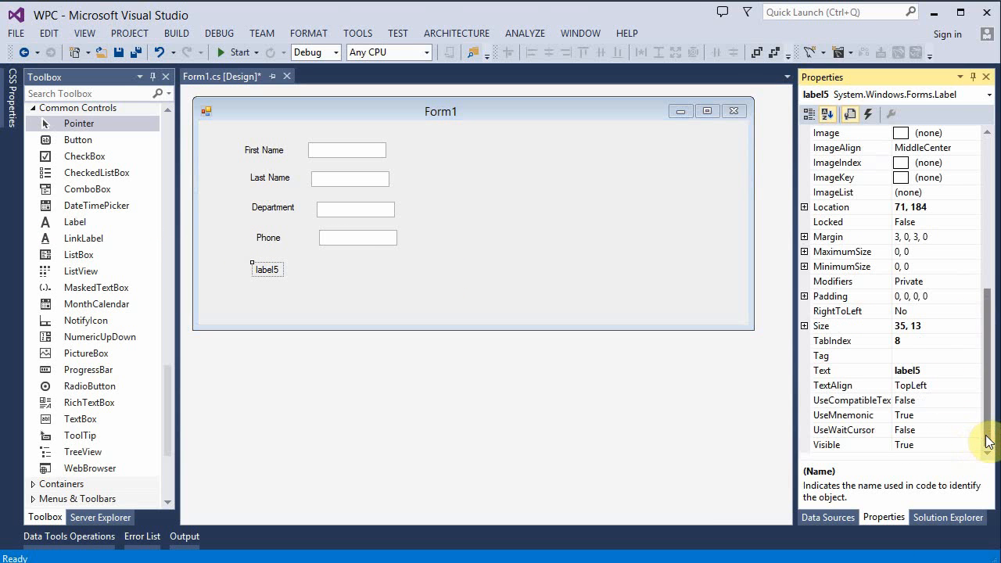
pyautogui.doubleClick(915, 371)
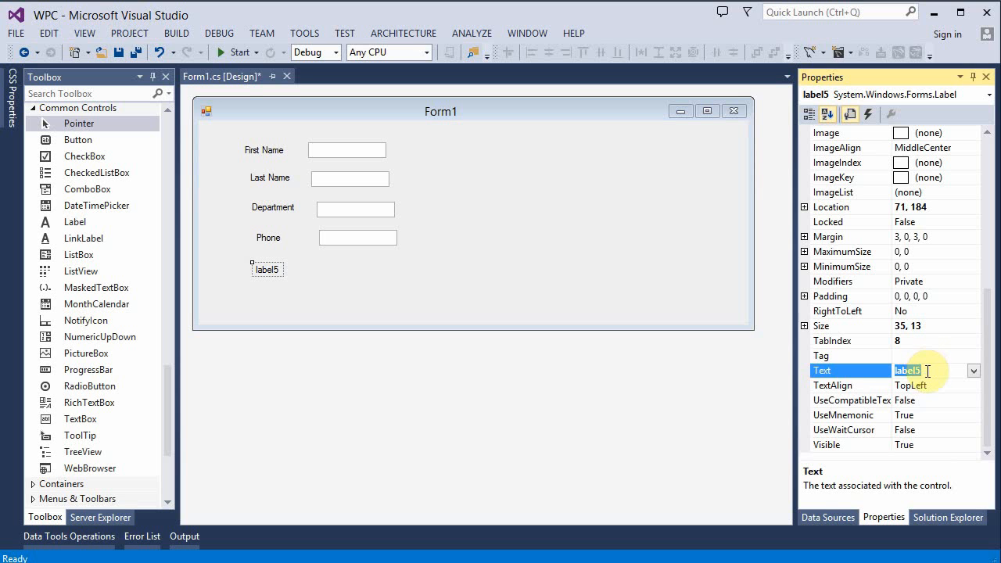
pyautogui.write('Email')
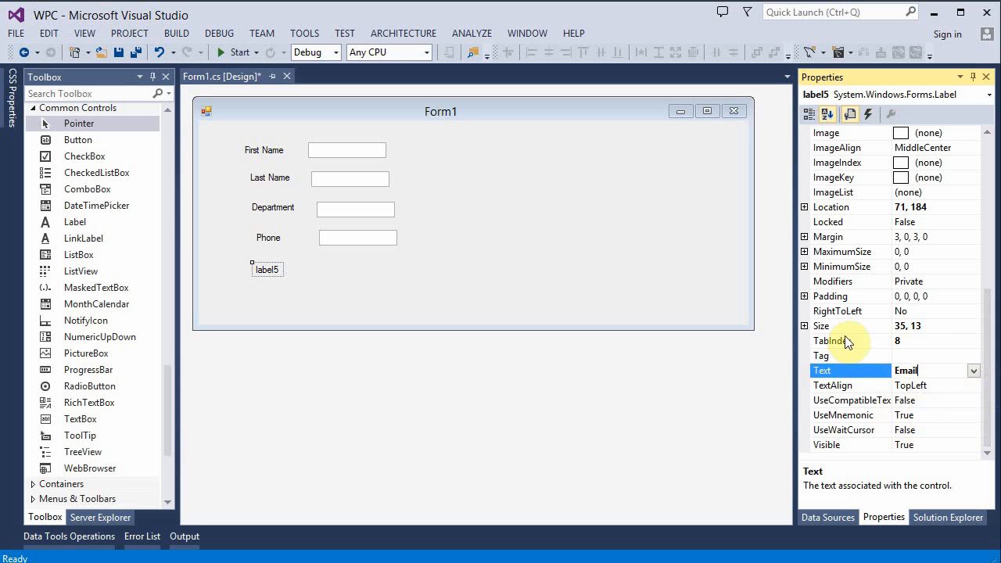
pyautogui.click(805, 326)
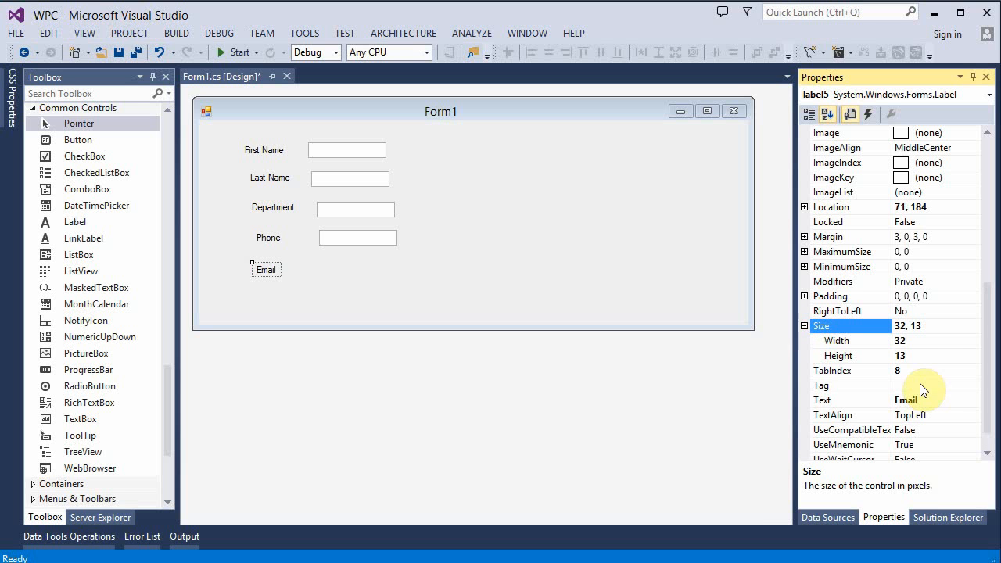
pyautogui.click(911, 341)
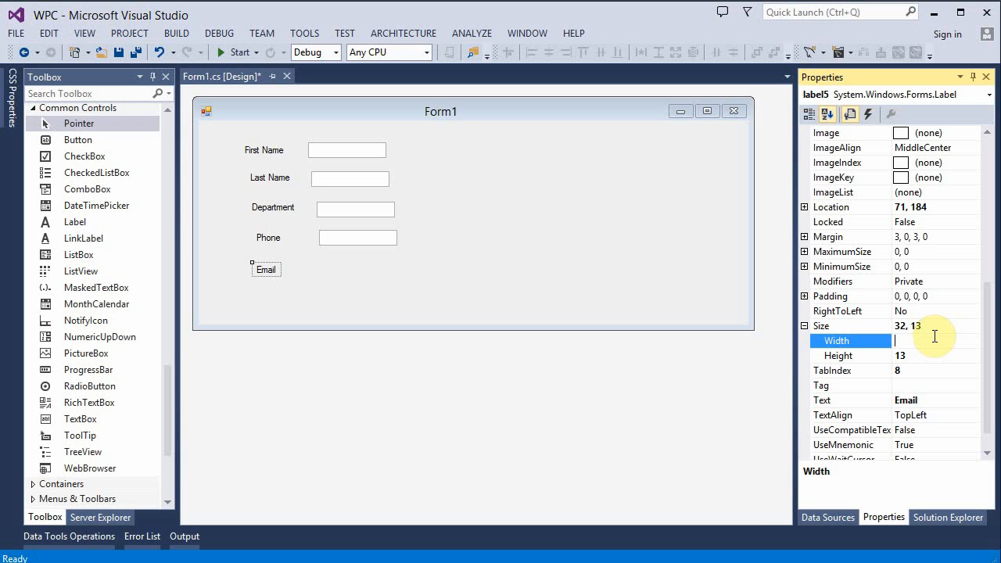
pyautogui.write('60')
pyautogui.press('Return')
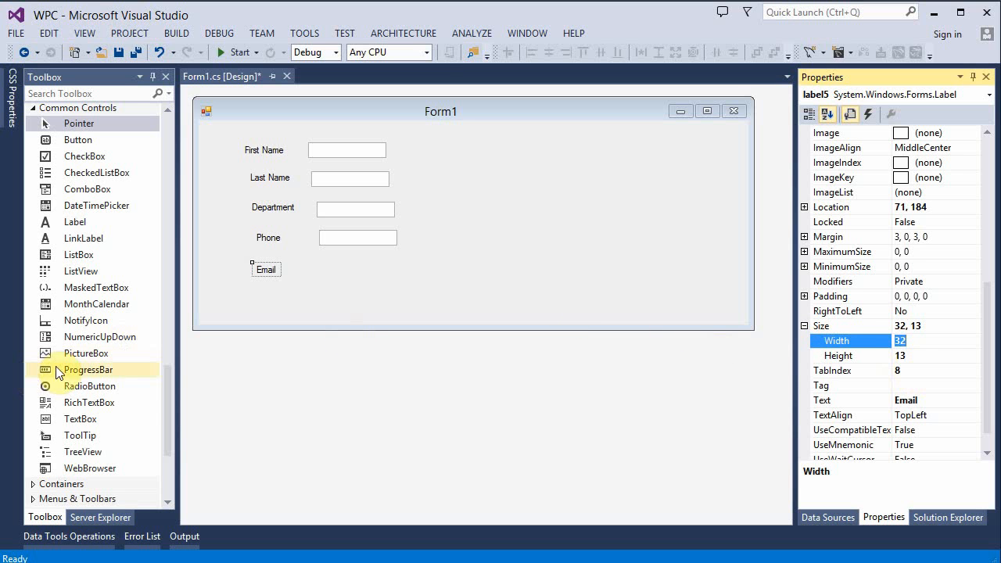
# Place a text box beside the Email label, set its width to 150 and name it txtEmail
pyautogui.click(80, 418)
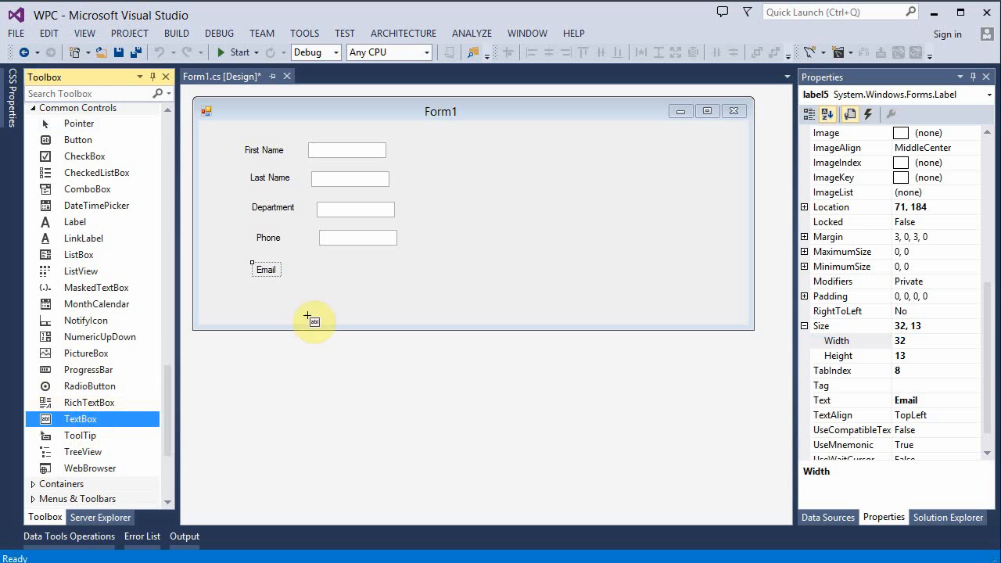
pyautogui.click(313, 264)
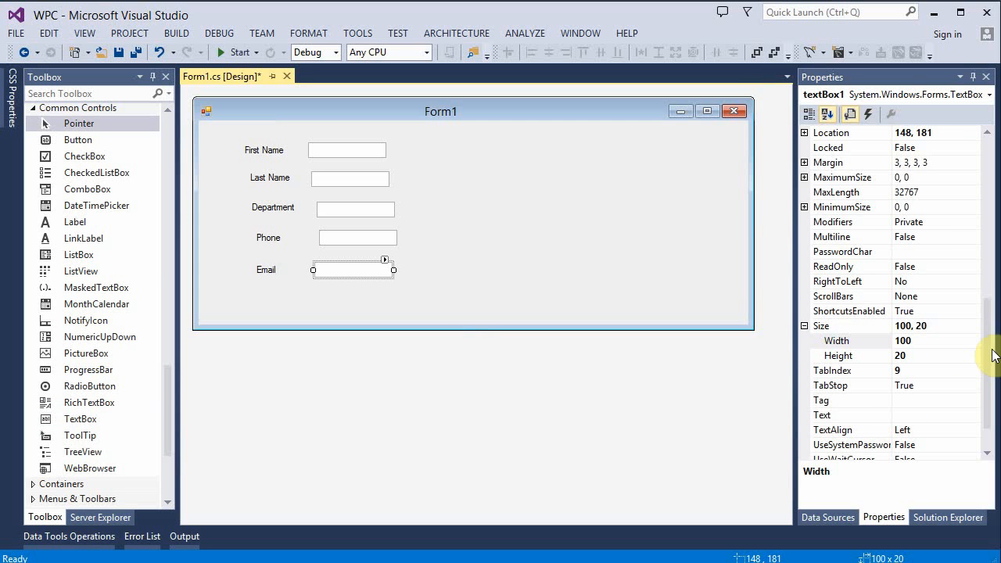
pyautogui.click(919, 345)
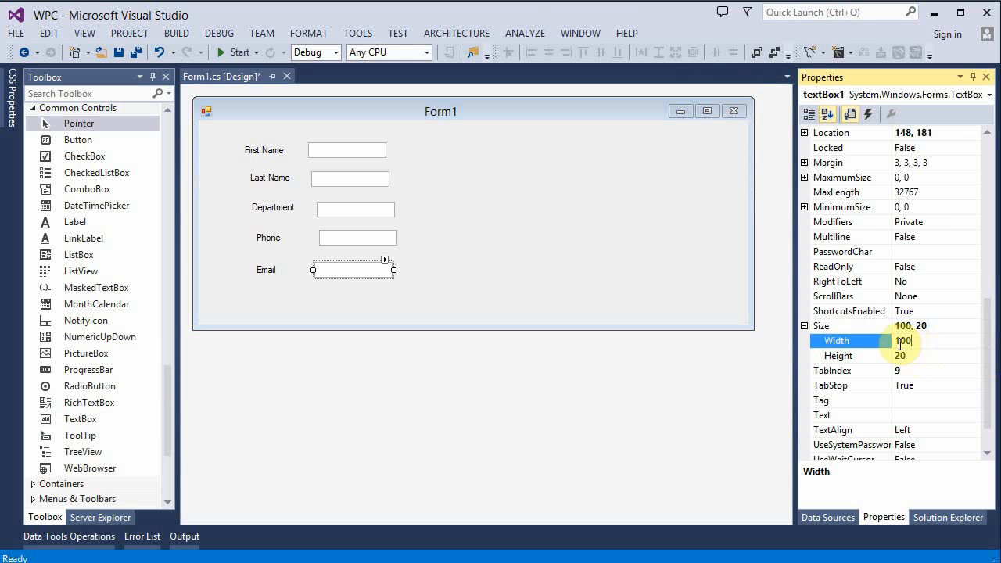
pyautogui.doubleClick(904, 341)
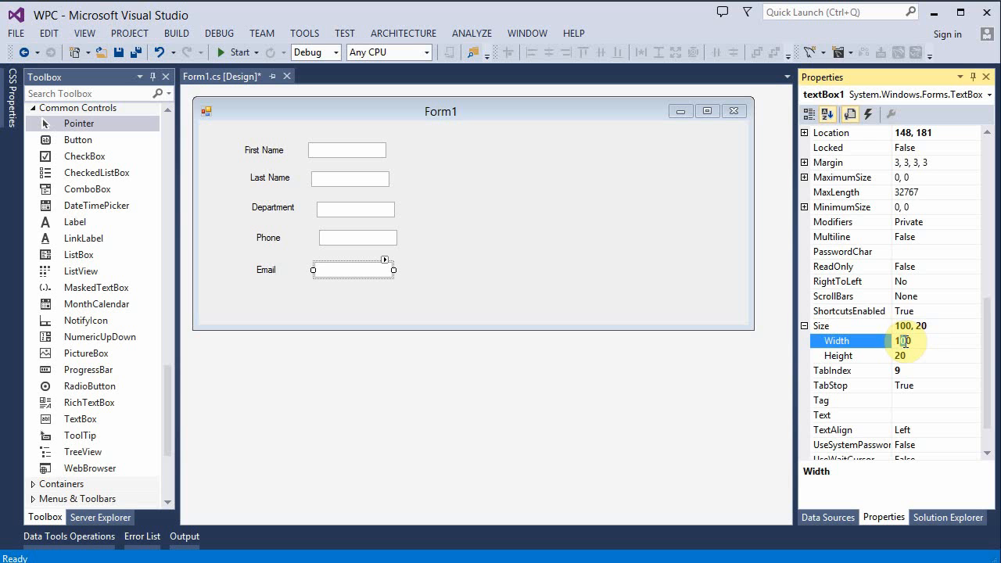
pyautogui.write('150')
pyautogui.press('Return')
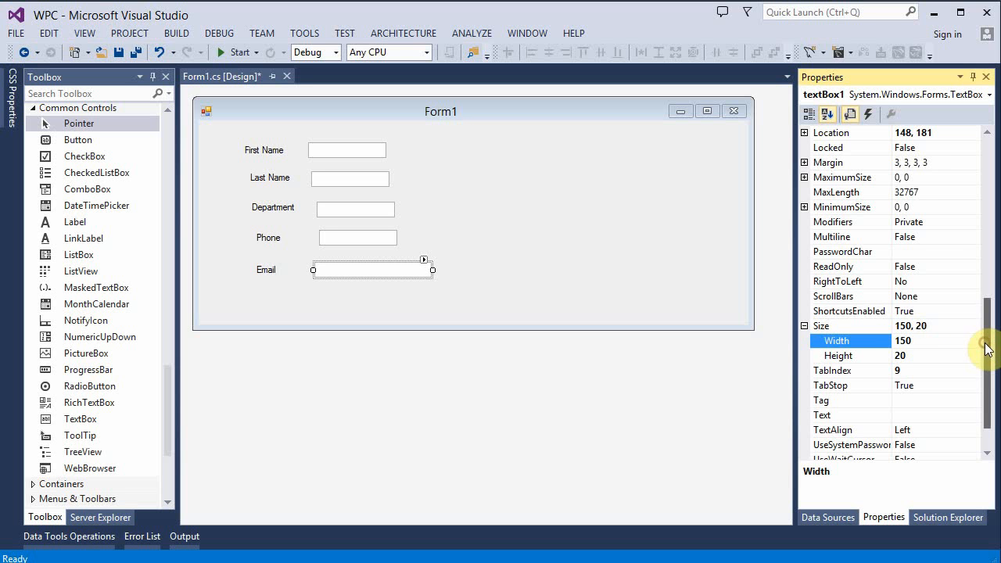
pyautogui.moveTo(987, 346); pyautogui.dragTo(987, 149)
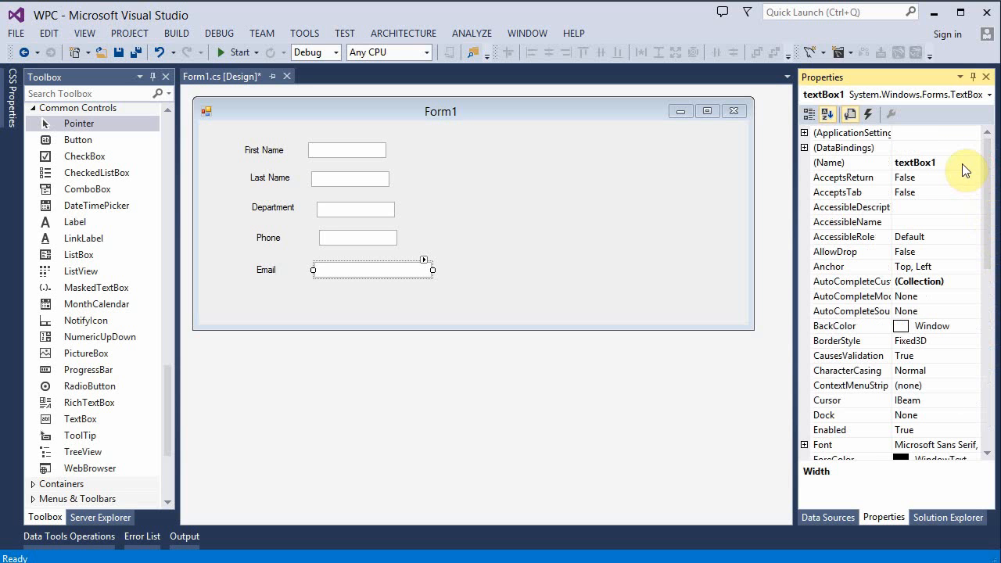
pyautogui.click(963, 163)
pyautogui.write('txtEmail')
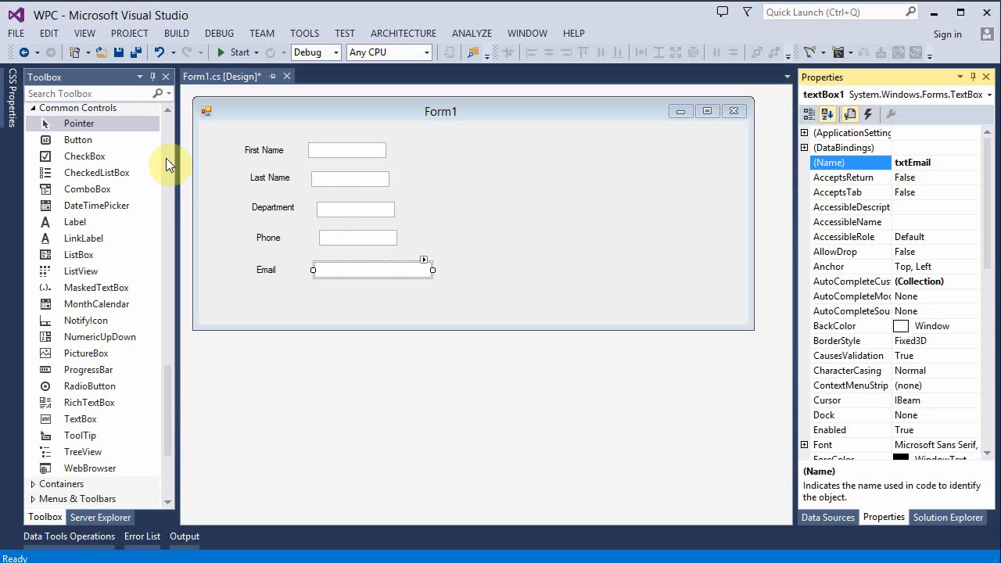
# Place a button below the Email text box, name it btnSubmit and set its Text to Submit
pyautogui.click(77, 139)
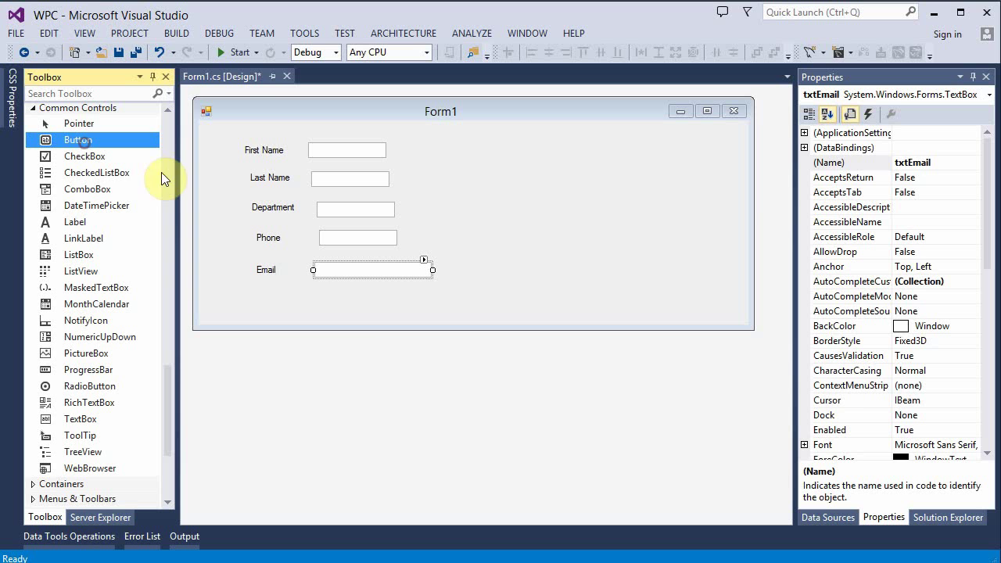
pyautogui.click(316, 295)
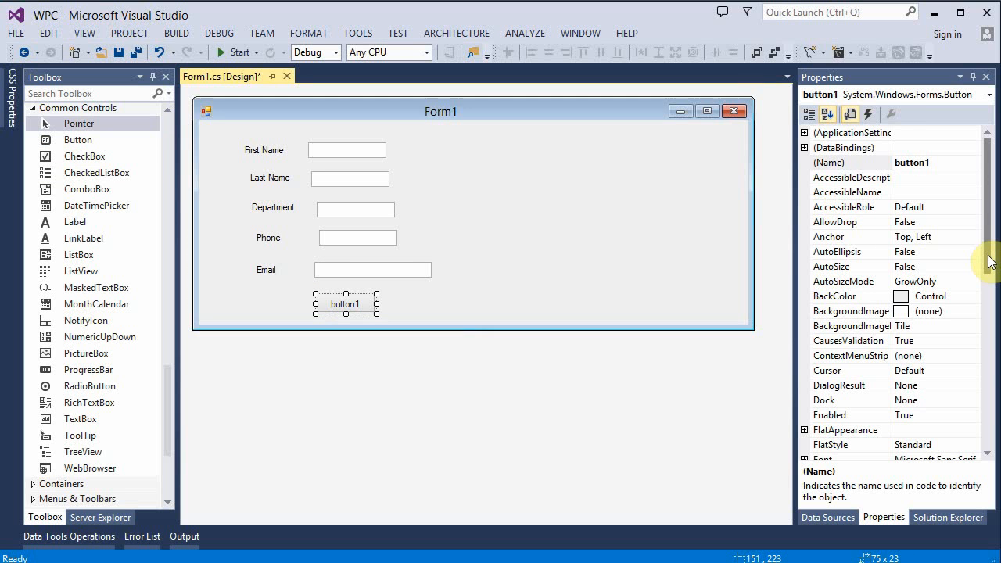
pyautogui.doubleClick(930, 162)
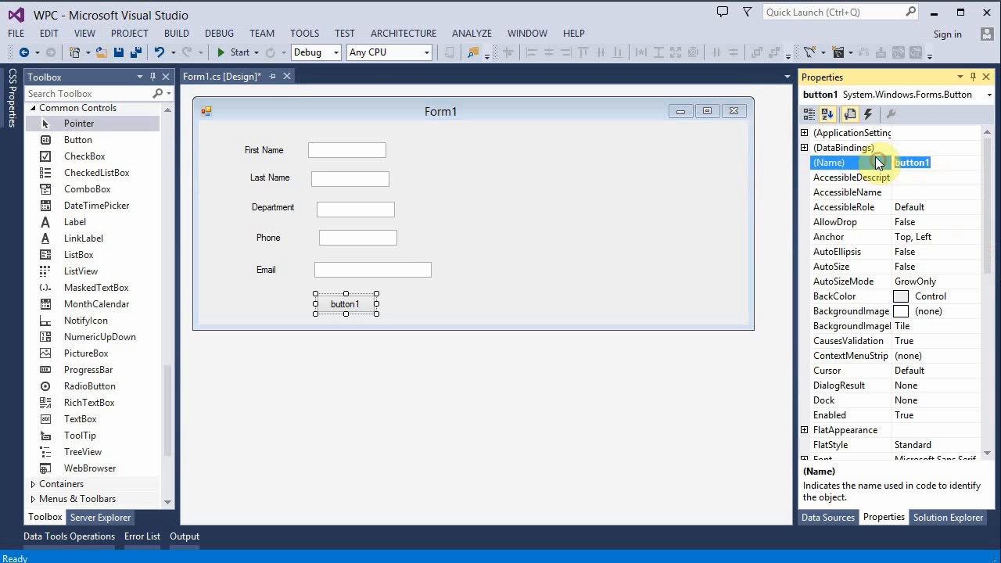
pyautogui.write('btnSubmit')
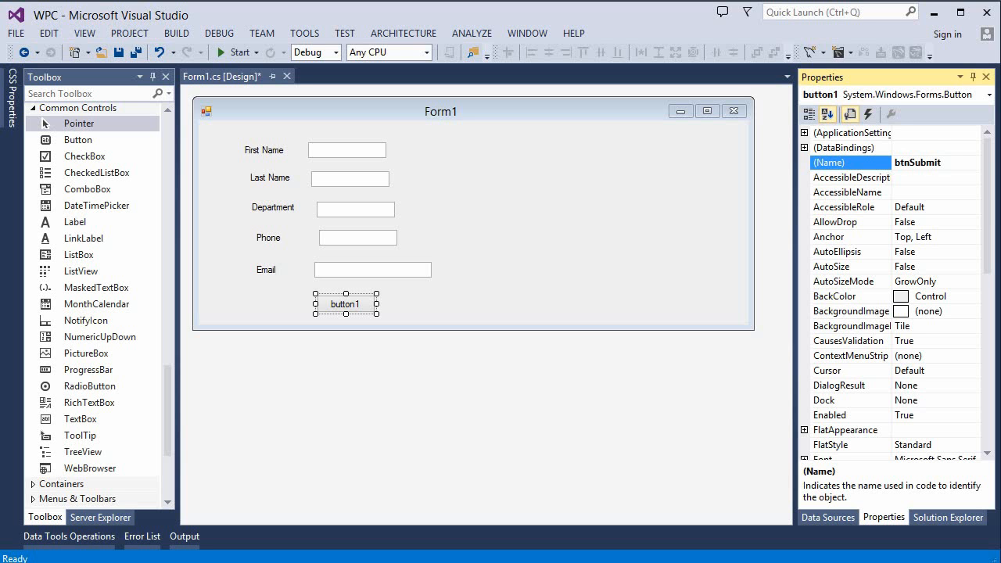
pyautogui.moveTo(993, 181); pyautogui.dragTo(992, 352)
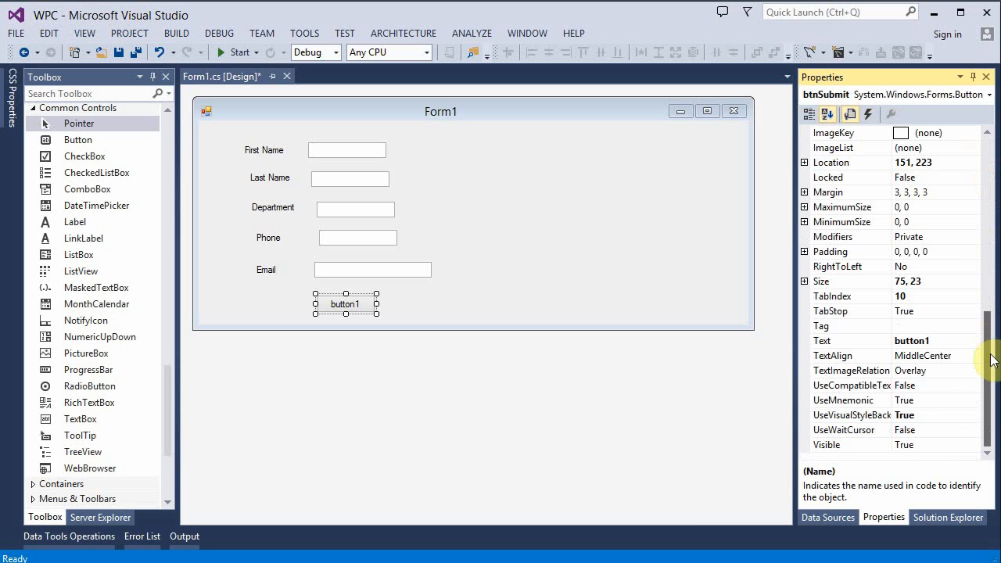
pyautogui.click(947, 342)
pyautogui.doubleClick(912, 341)
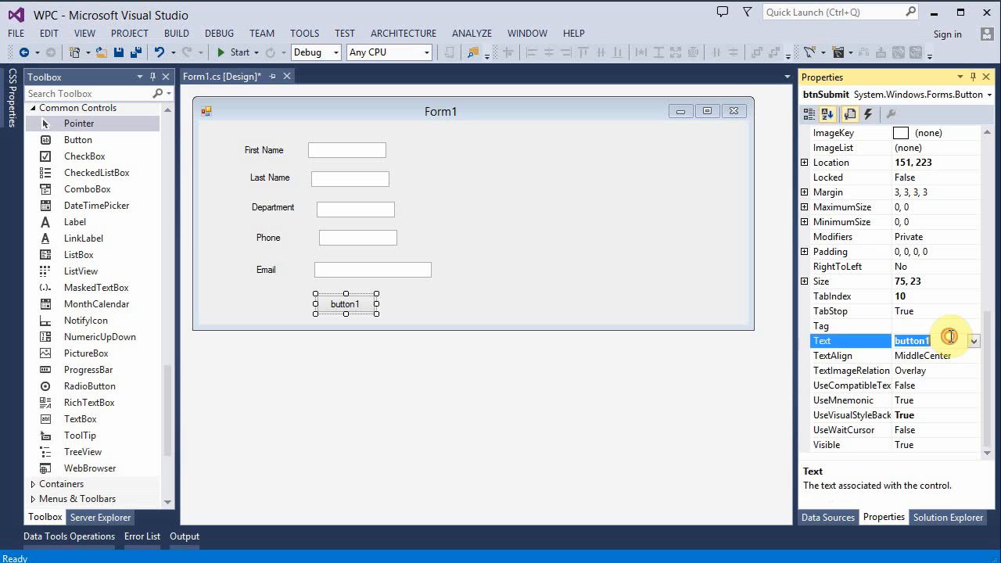
pyautogui.write('Sub')
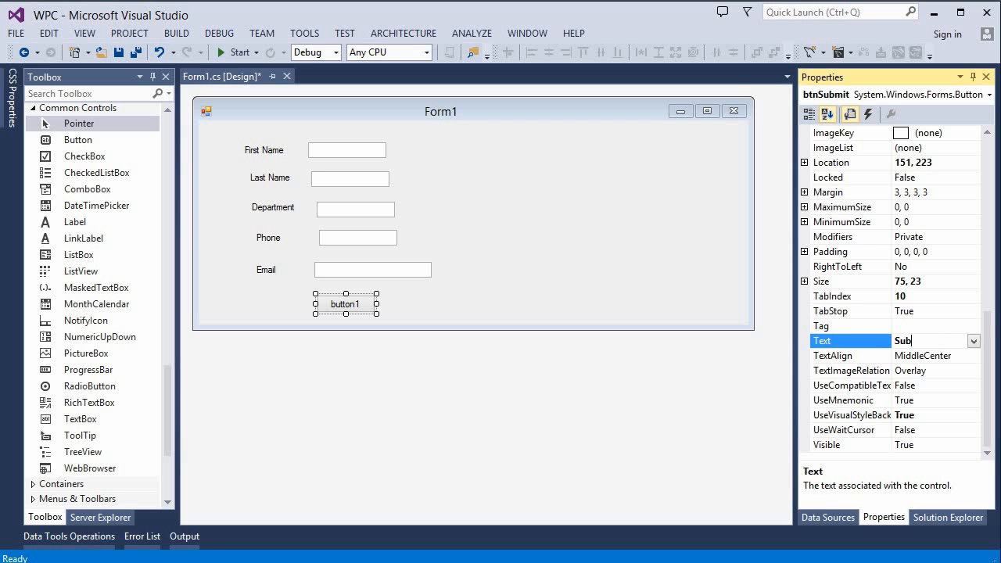
pyautogui.write('mit')
# Commit the Submit caption by deselecting the button on Form1
pyautogui.click(605, 281)
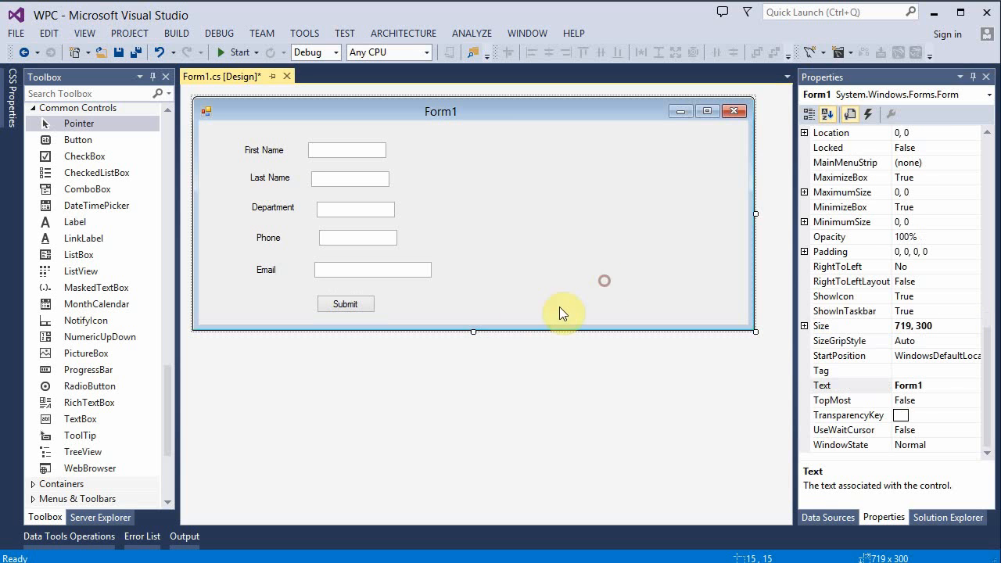